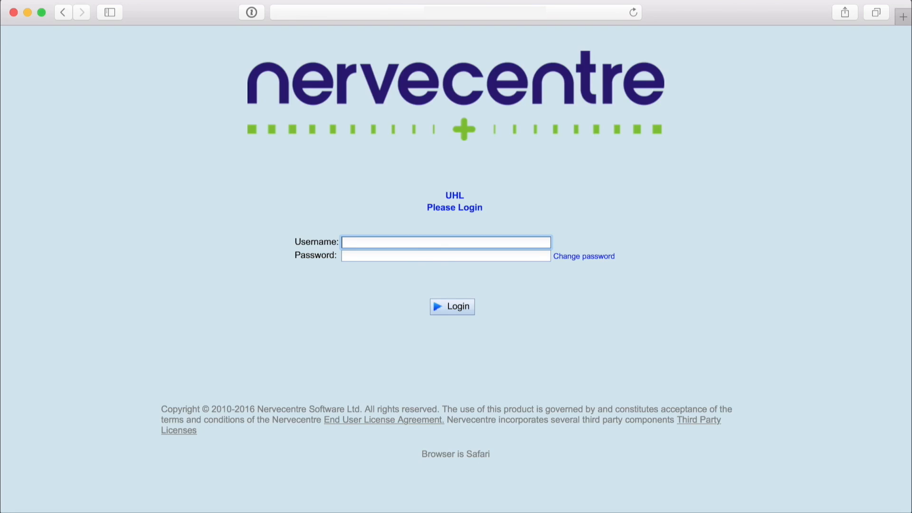
# Log in to Nervecentre with the ED doctor account's username and password
pyautogui.write('eddoctor1')
pyautogui.click(362, 256)
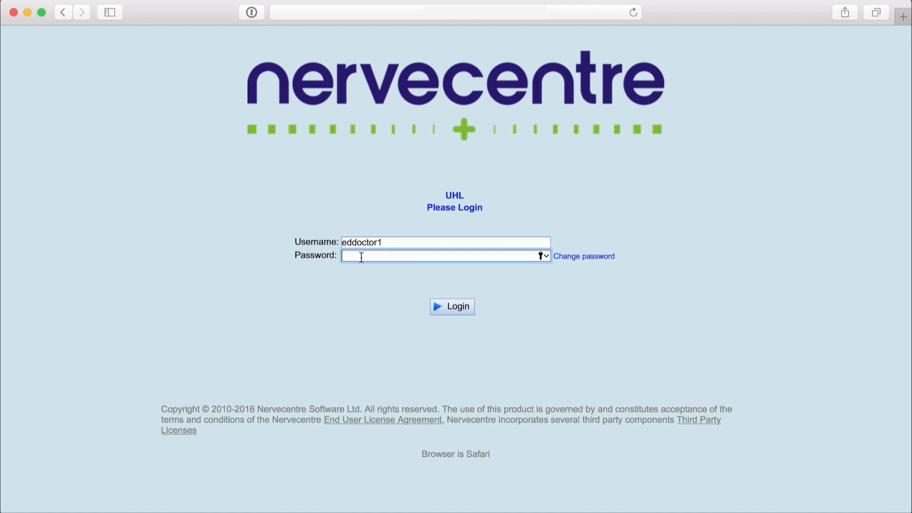
pyautogui.click(448, 309)
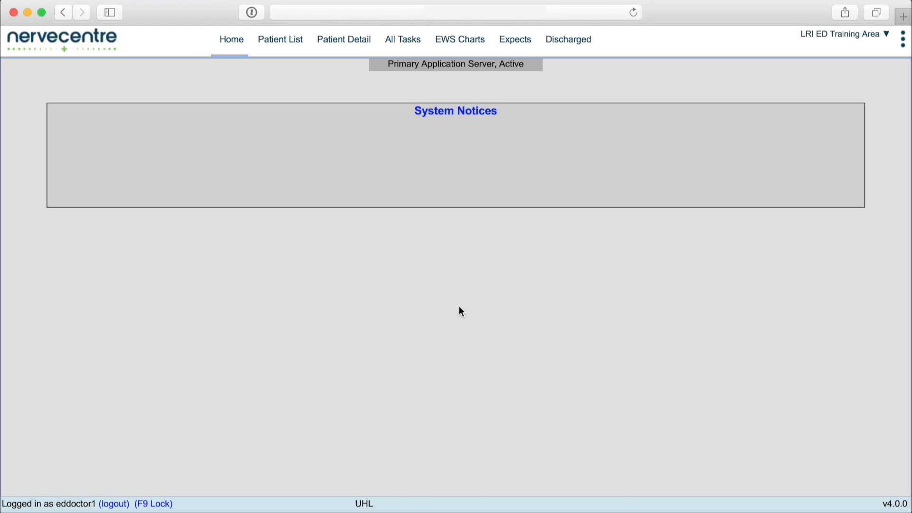
# Open the patient list and set the Dynamic Priority Score of the patient in location 1 to 2
pyautogui.click(286, 46)
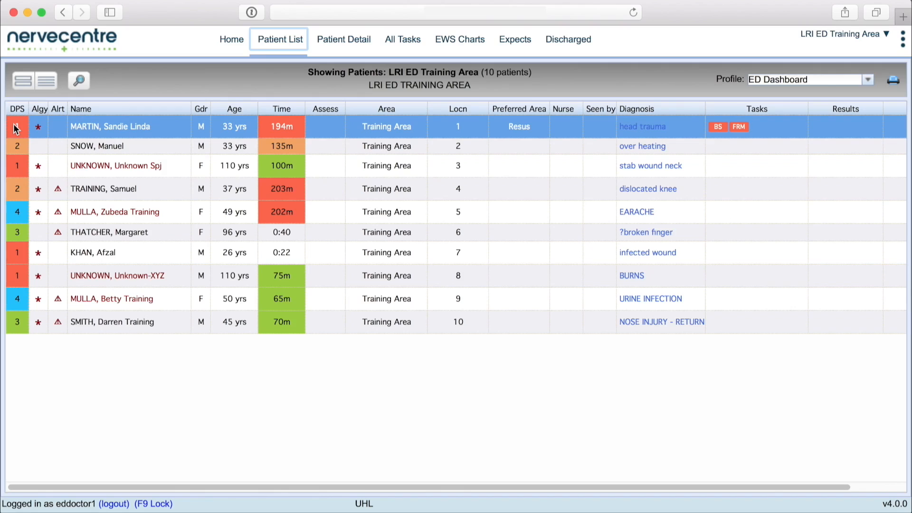
pyautogui.click(15, 127)
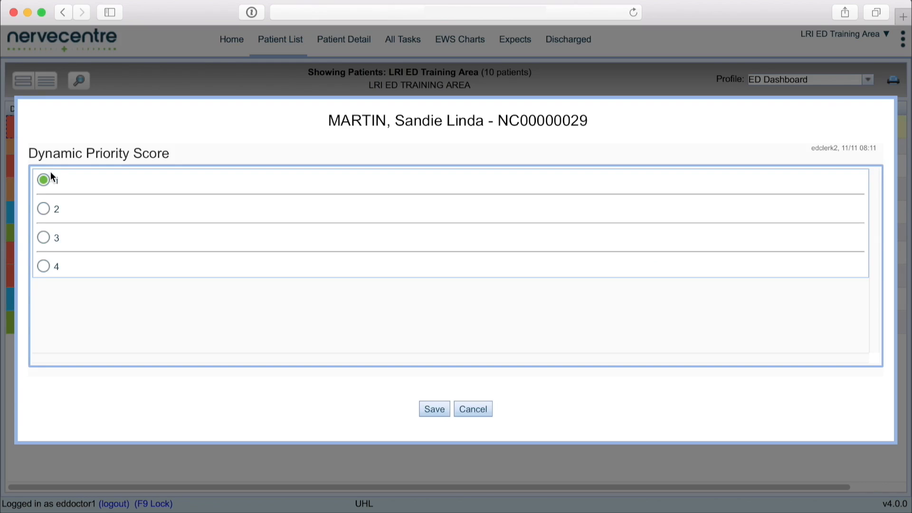
pyautogui.click(44, 210)
pyautogui.click(435, 412)
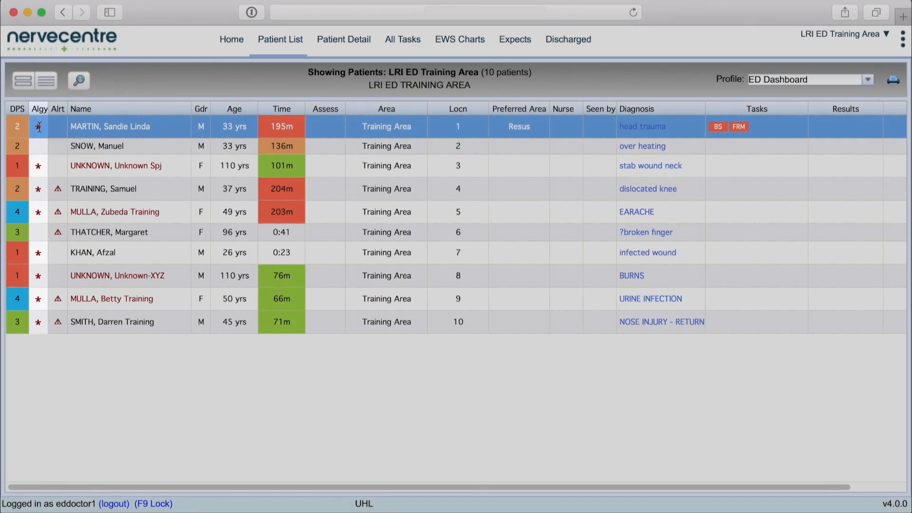
# Search the allergies subset for "fish" and select Allergy to fish for the patient in location 4
pyautogui.moveTo(39, 128)
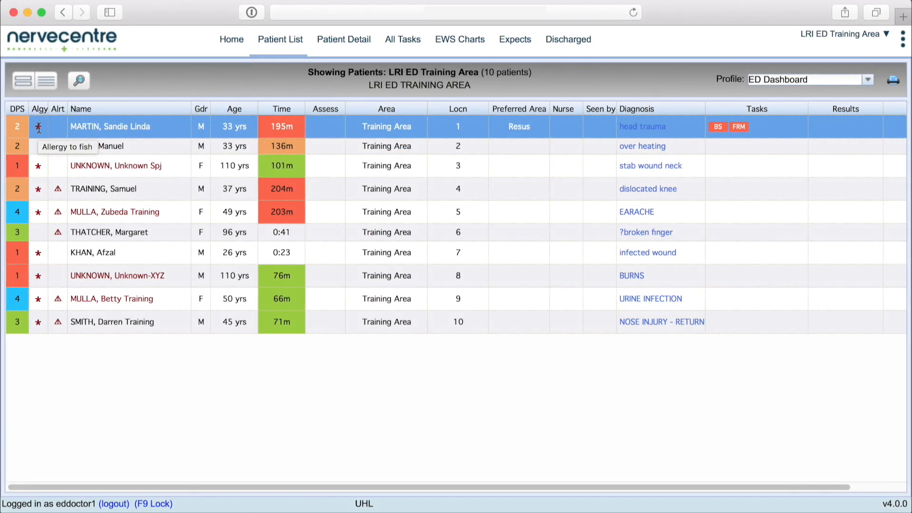
pyautogui.moveTo(39, 165)
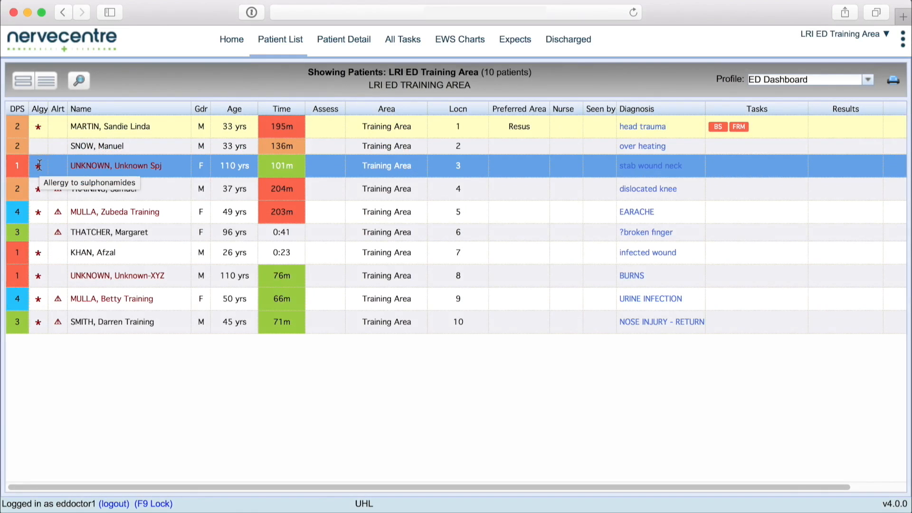
pyautogui.moveTo(40, 191)
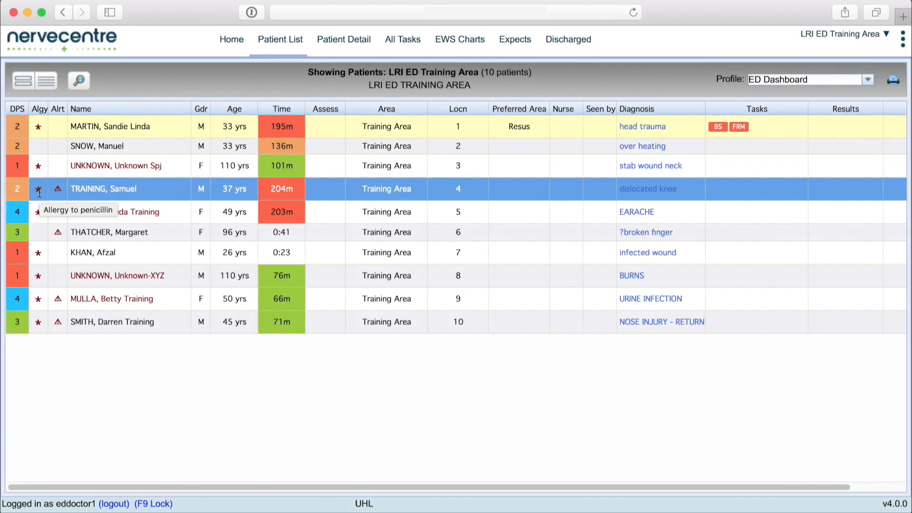
pyautogui.click(39, 191)
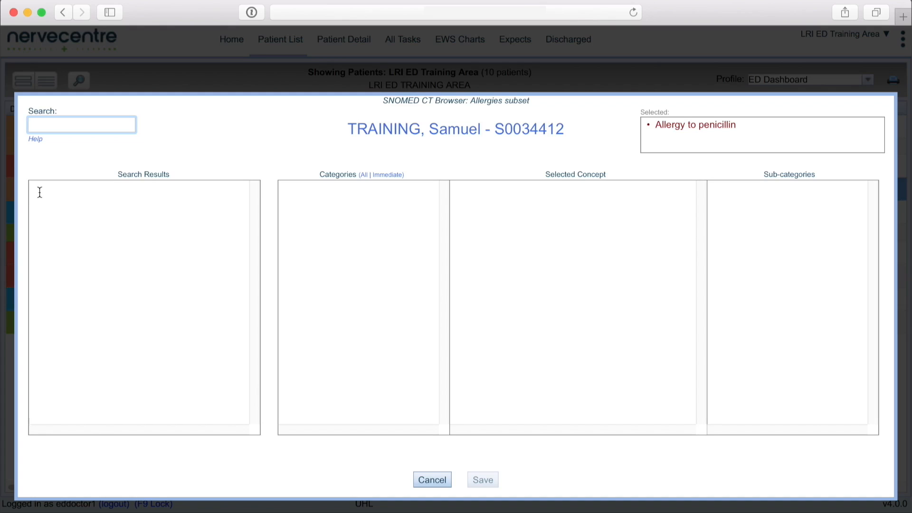
pyautogui.write('fish')
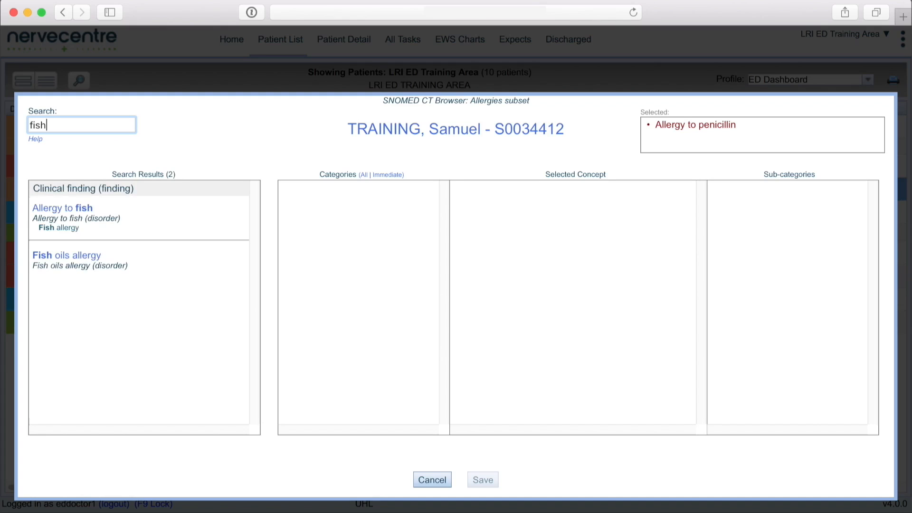
pyautogui.click(60, 225)
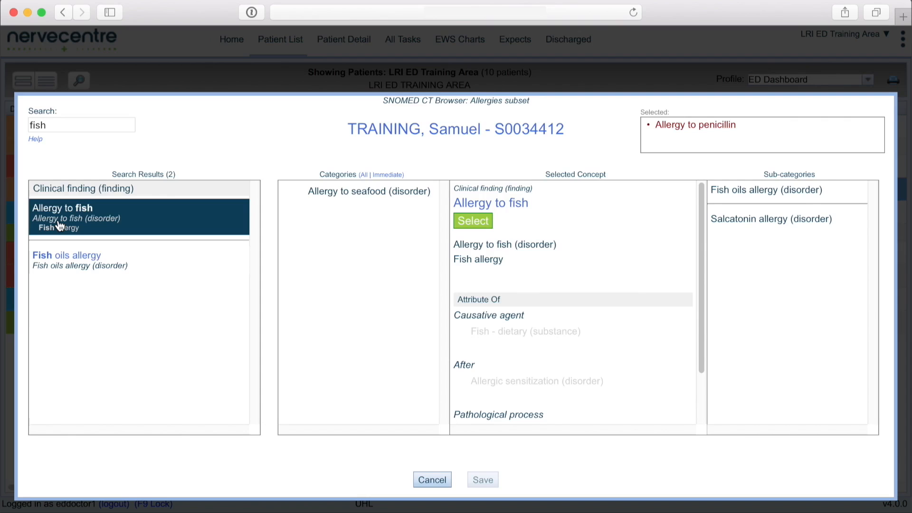
pyautogui.click(467, 226)
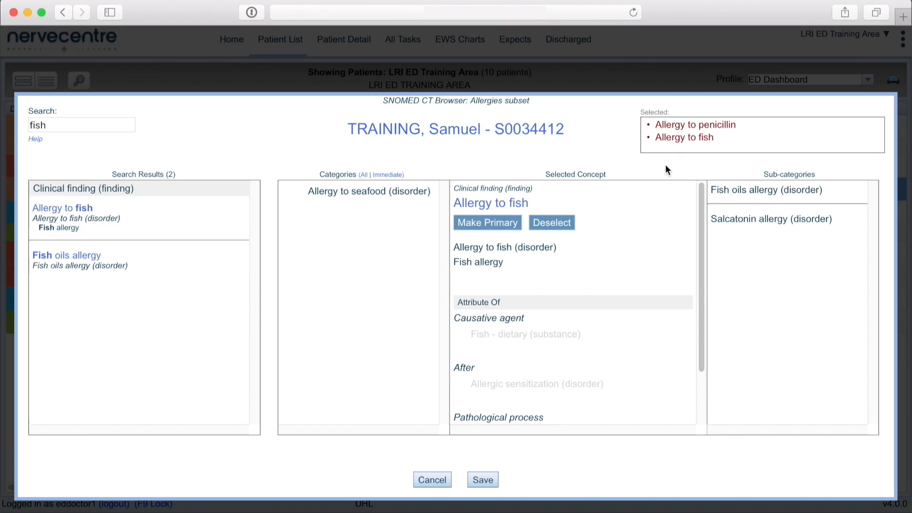
# Deselect Allergy to fish for the patient in location 4 and save the allergy record
pyautogui.click(548, 223)
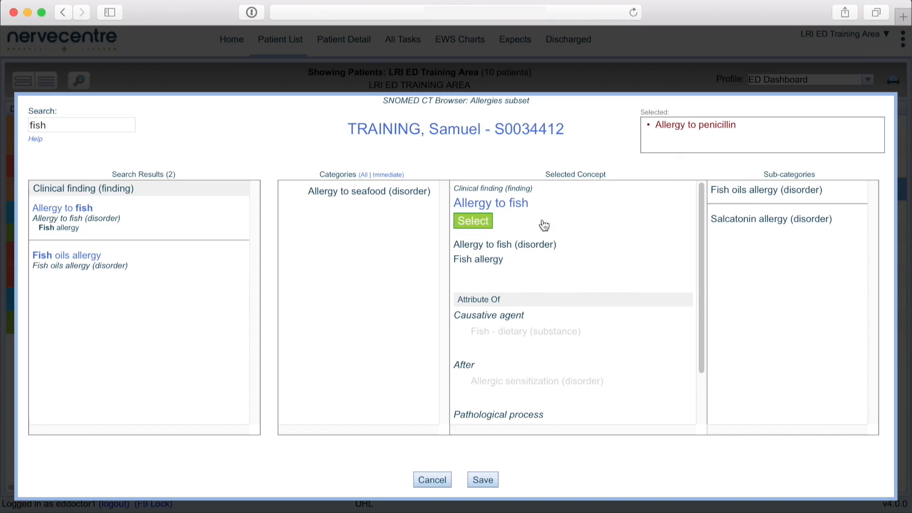
pyautogui.click(483, 480)
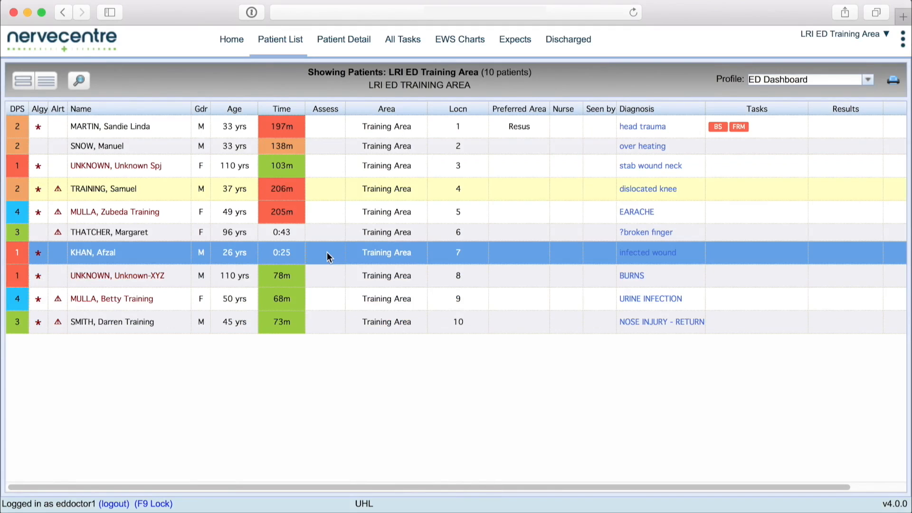
# Record Primary Nursing Assessment (P) and Secondary Nursing Assessment (N) under ED Assessed By for the patient in location 7
pyautogui.click(327, 252)
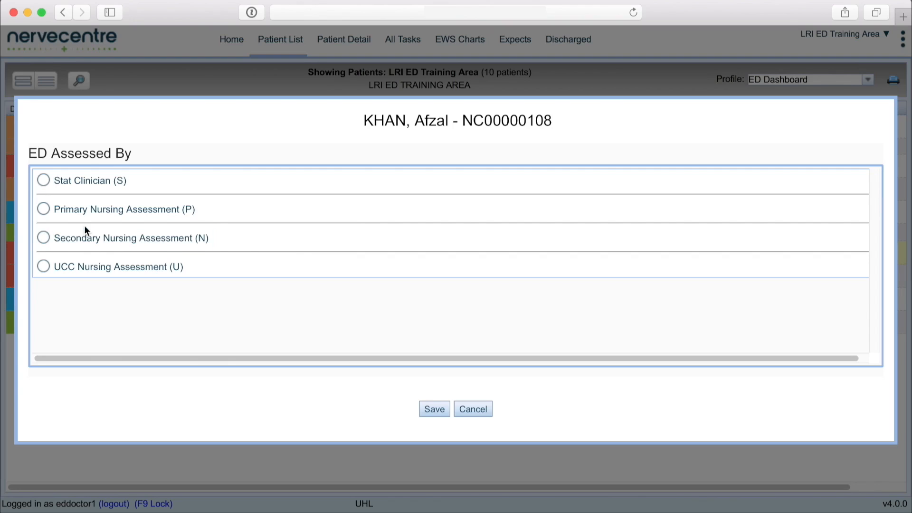
pyautogui.click(45, 215)
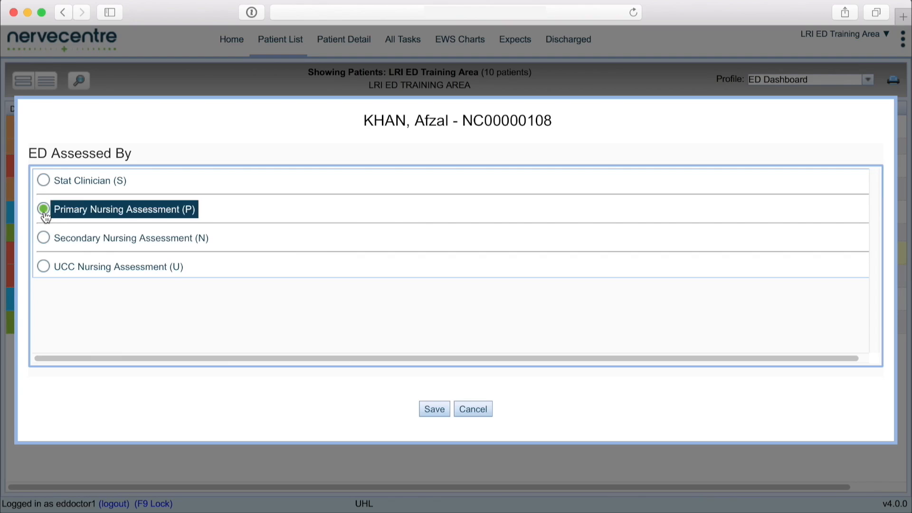
pyautogui.click(45, 239)
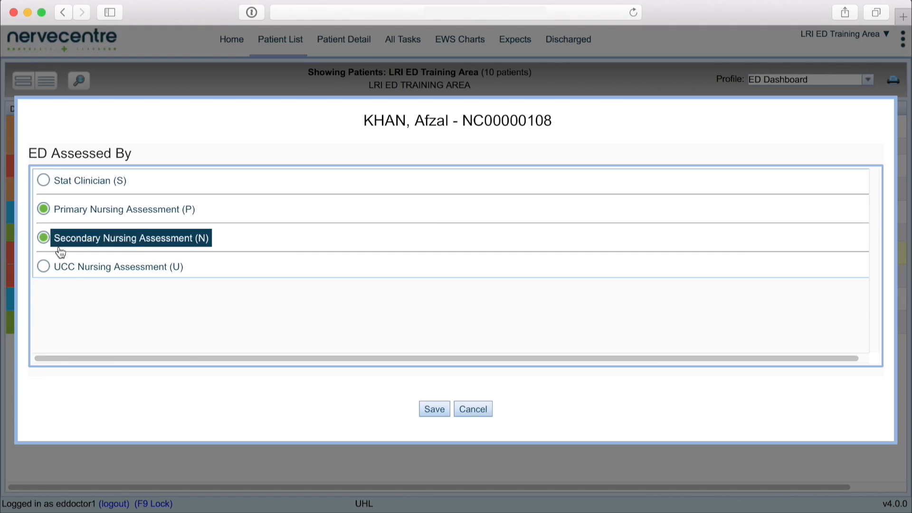
pyautogui.click(435, 409)
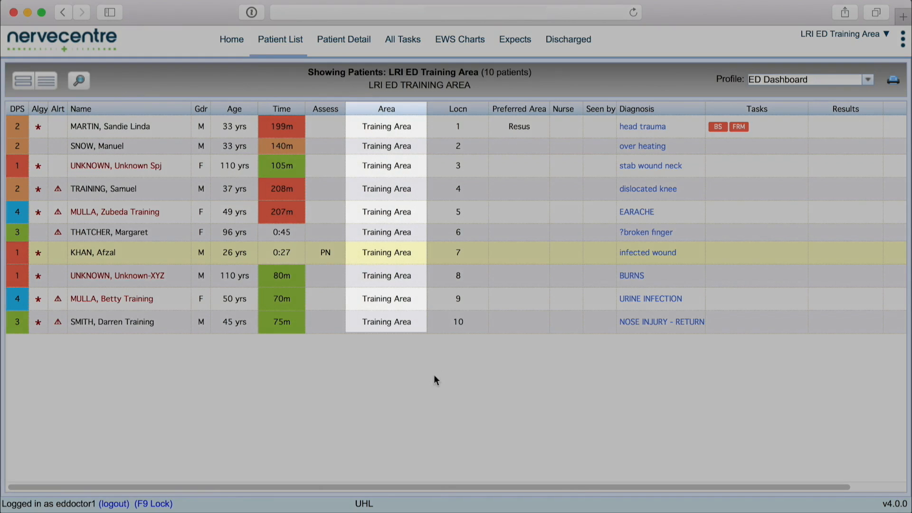
# Move the patient in Training Area location 7 to bay B11 in Majors
pyautogui.click(393, 261)
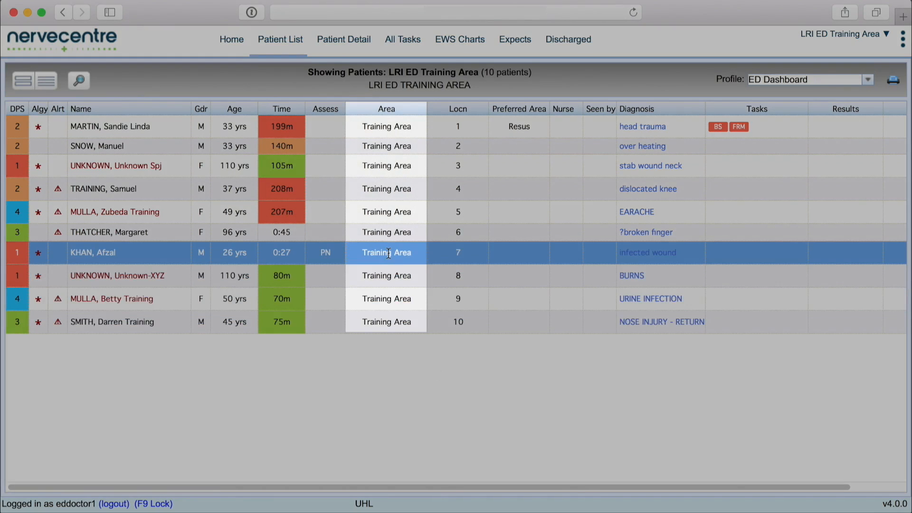
pyautogui.click(389, 253)
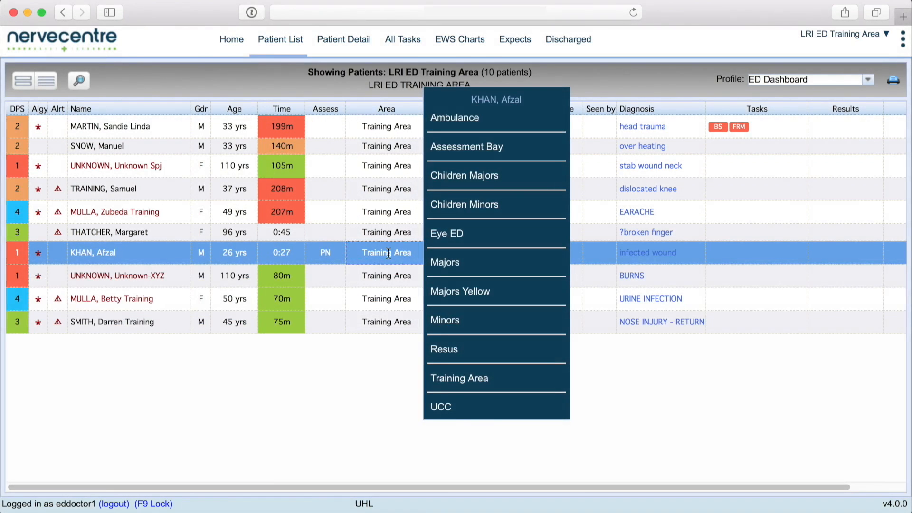
pyautogui.click(443, 264)
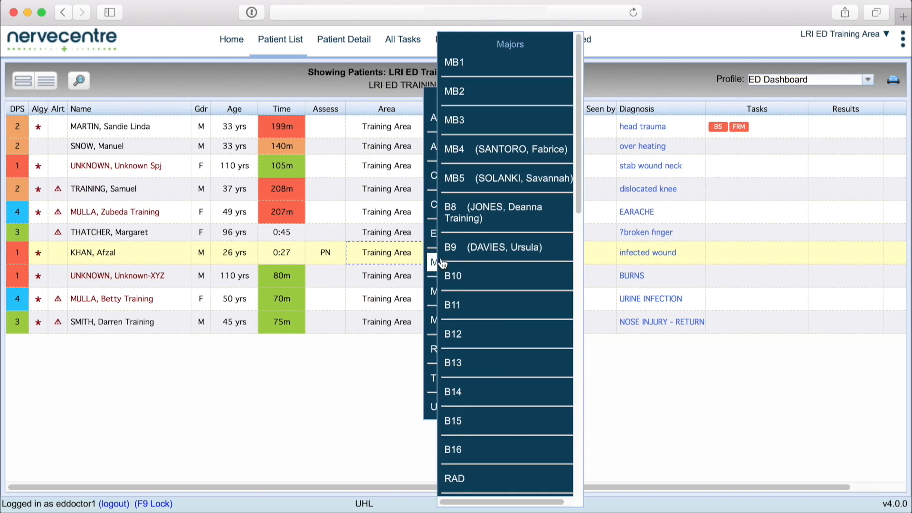
pyautogui.click(454, 306)
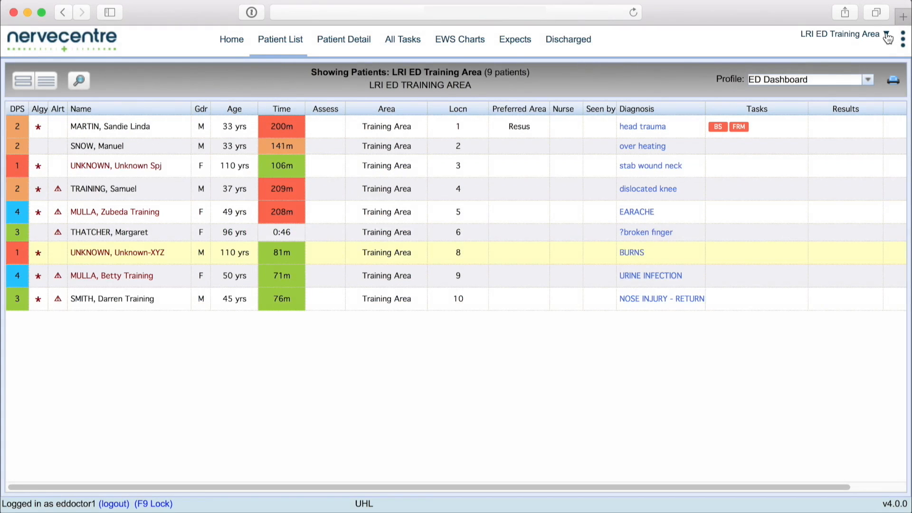
# Look through the available patient lists and choose LRI ED Training Area
pyautogui.click(888, 36)
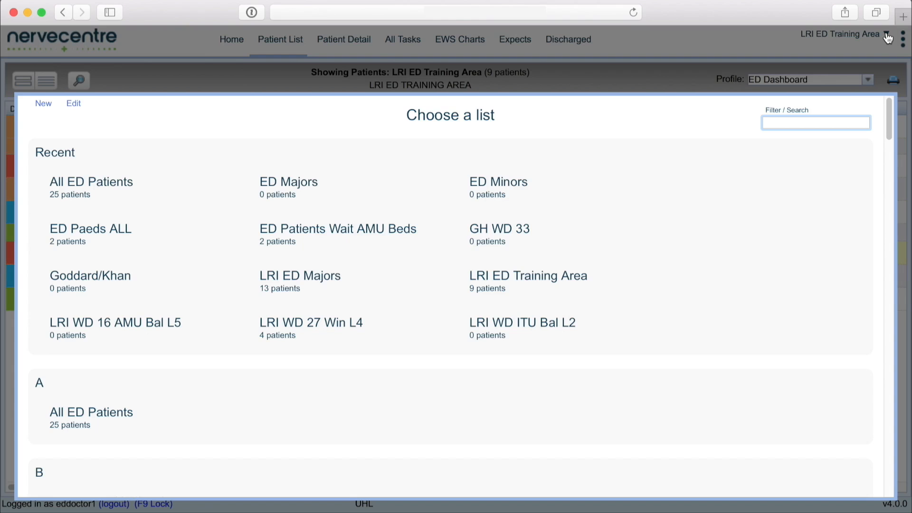
pyautogui.moveTo(889, 121)
pyautogui.mouseDown()
pyautogui.moveTo(900, 366)
pyautogui.moveTo(892, 118)
pyautogui.mouseUp()
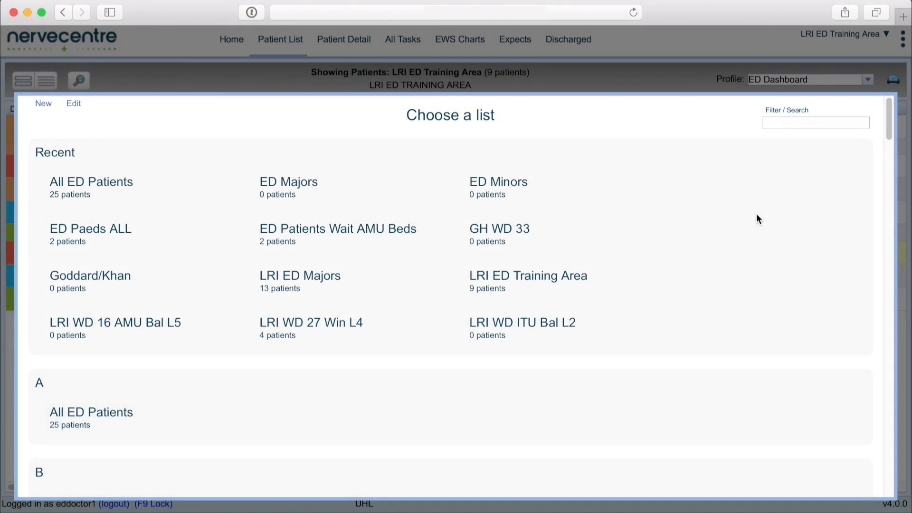
pyautogui.click(525, 285)
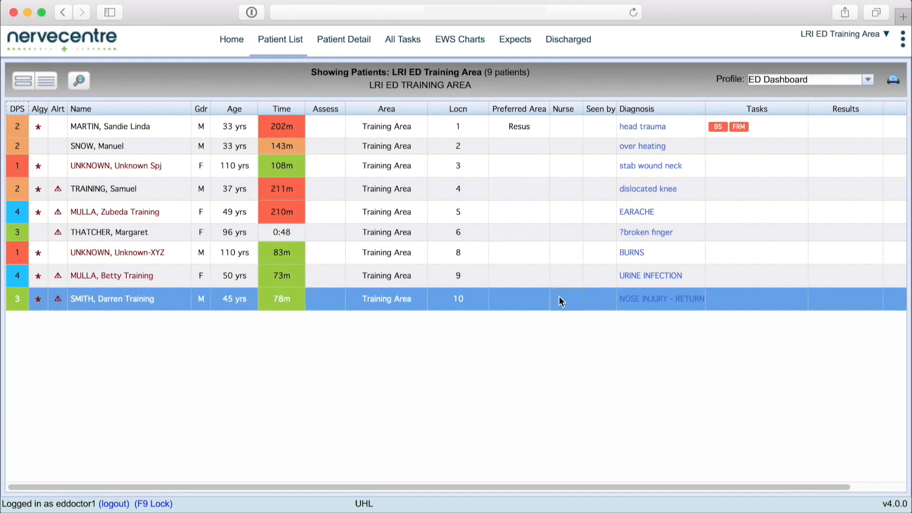
# Set the Preferred Area of the patient in location 5 to Resus and save it
pyautogui.click(521, 212)
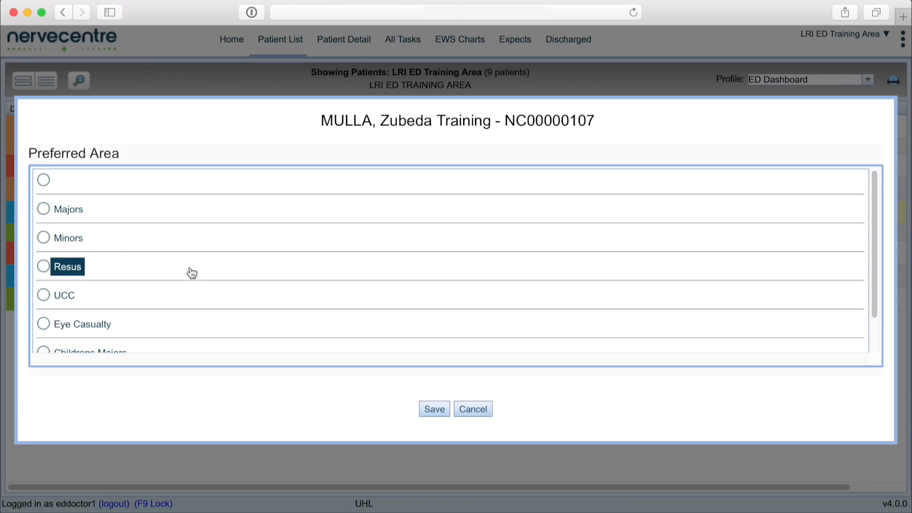
pyautogui.click(43, 267)
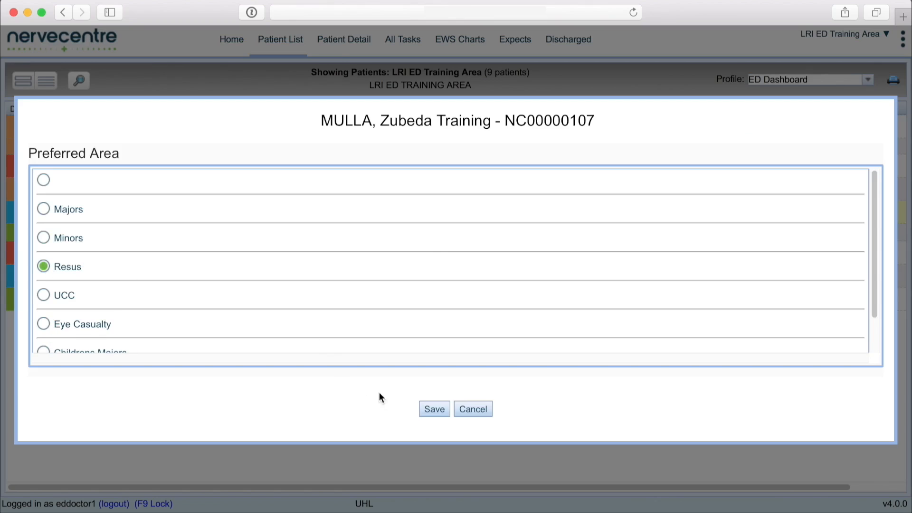
pyautogui.click(436, 410)
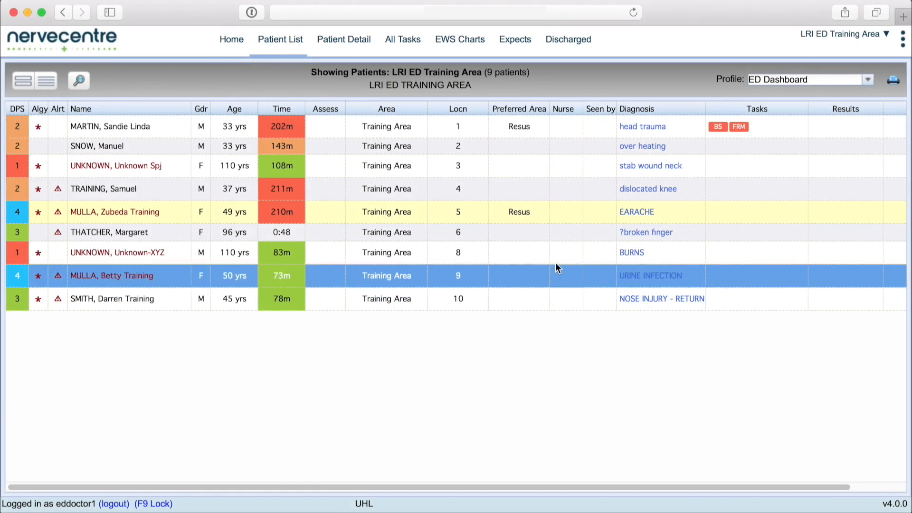
# Assign the logged-in account as Named Nurse for the patient in location 5 using "Set to me"
pyautogui.click(560, 214)
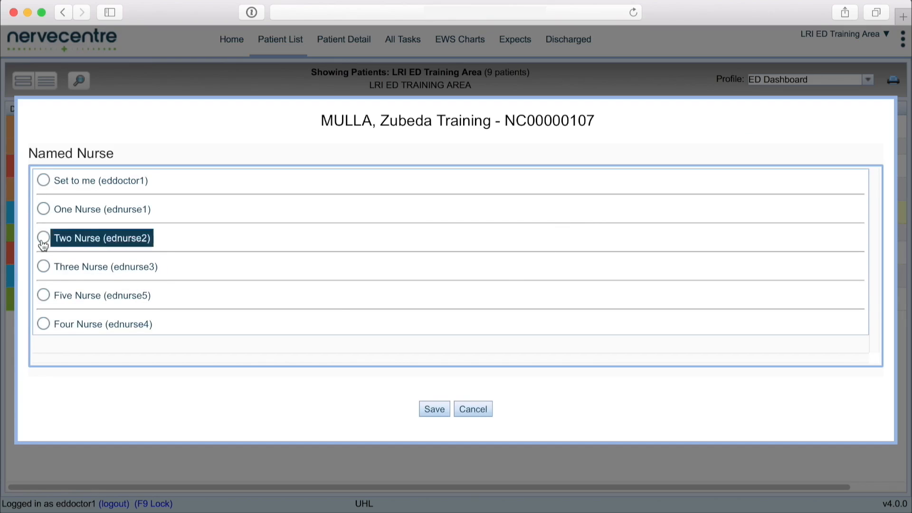
pyautogui.click(44, 180)
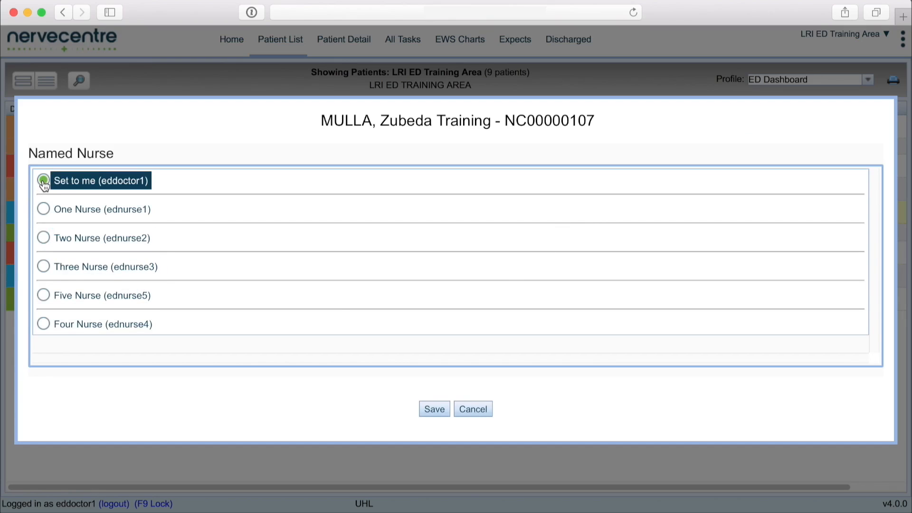
pyautogui.click(430, 412)
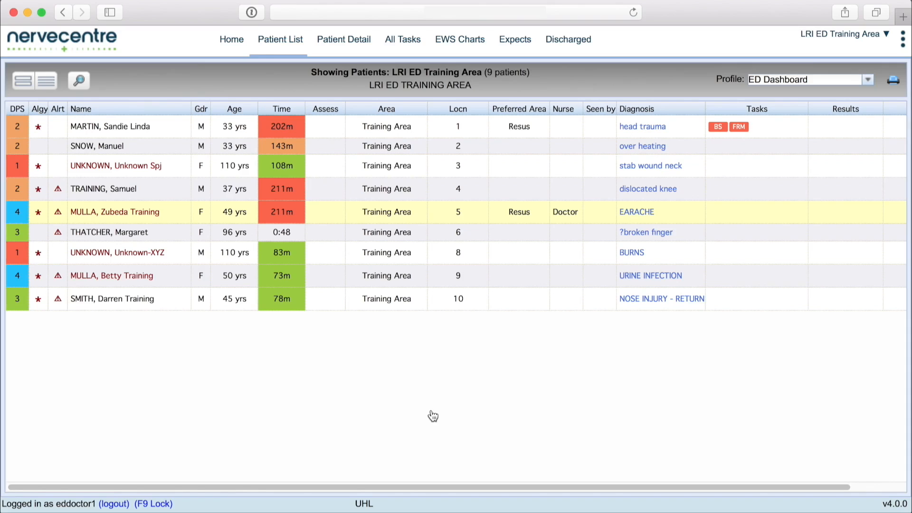
# Record the logged-in doctor under Seen By for the patient in location 5 using "Set to me"
pyautogui.click(602, 215)
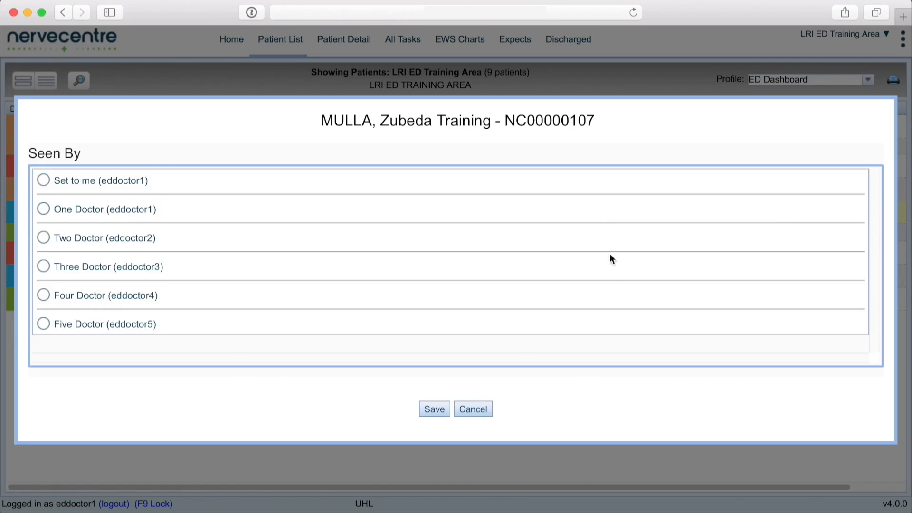
pyautogui.click(43, 182)
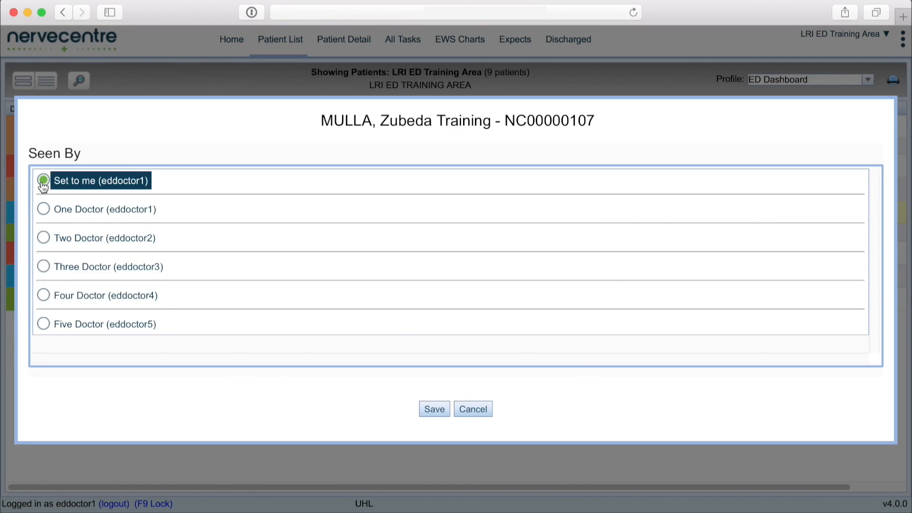
pyautogui.click(434, 410)
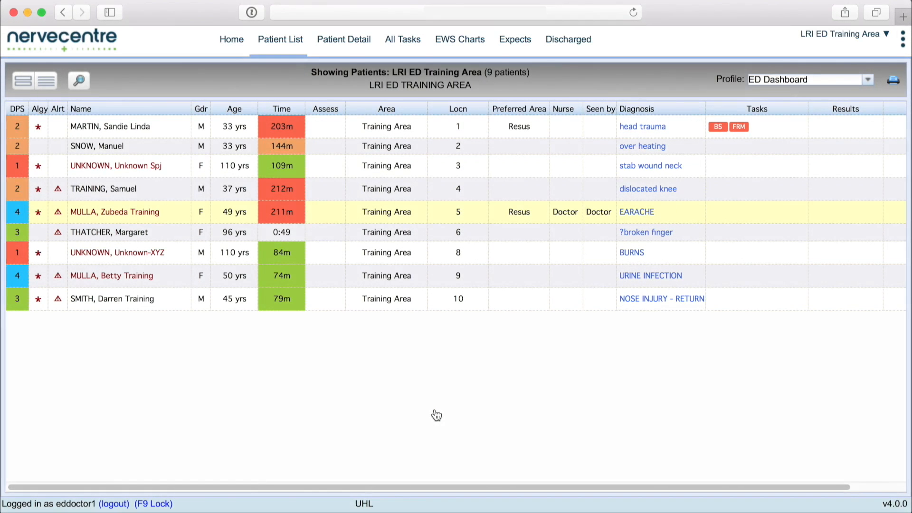
# Search the ED diagnoses for "finger" for the patient in location 6 and select Closed fracture of phalanx of finger as Confirmed Diagnosis
pyautogui.click(647, 237)
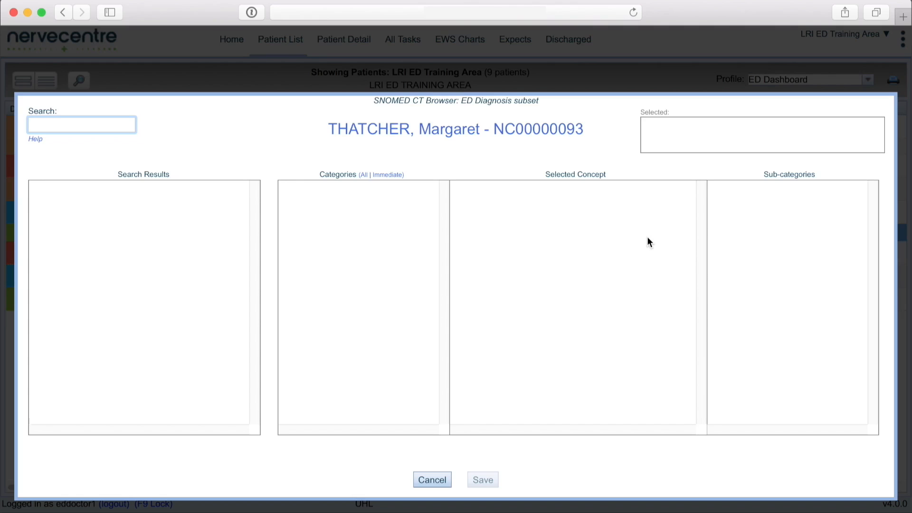
pyautogui.write('finger')
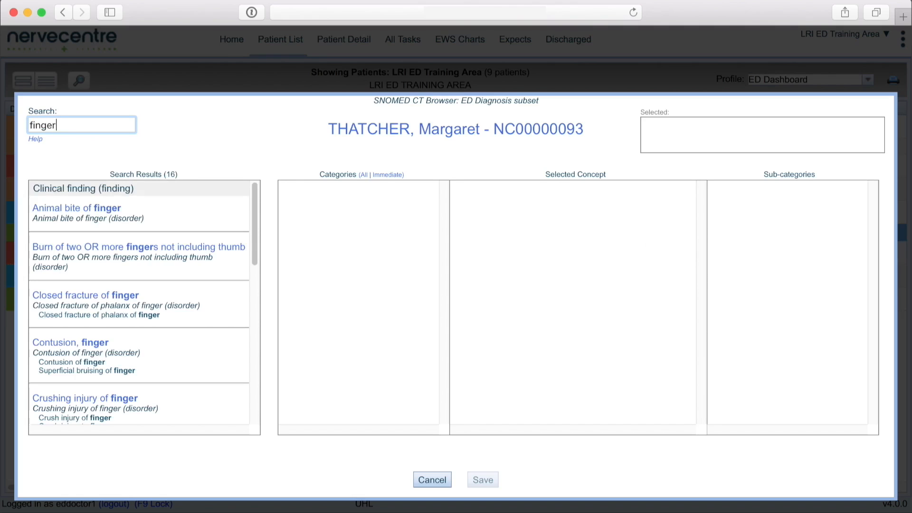
pyautogui.moveTo(255, 231)
pyautogui.mouseDown()
pyautogui.moveTo(281, 414)
pyautogui.moveTo(267, 221)
pyautogui.mouseUp()
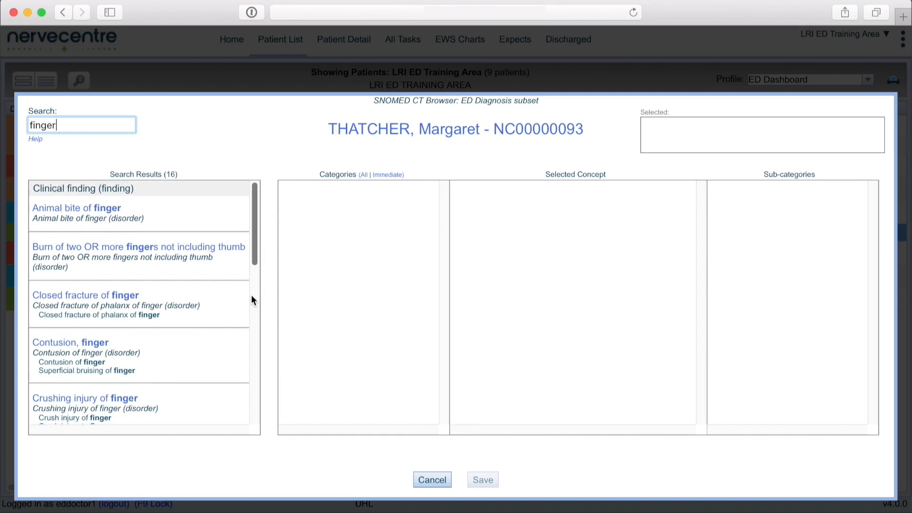
pyautogui.click(73, 312)
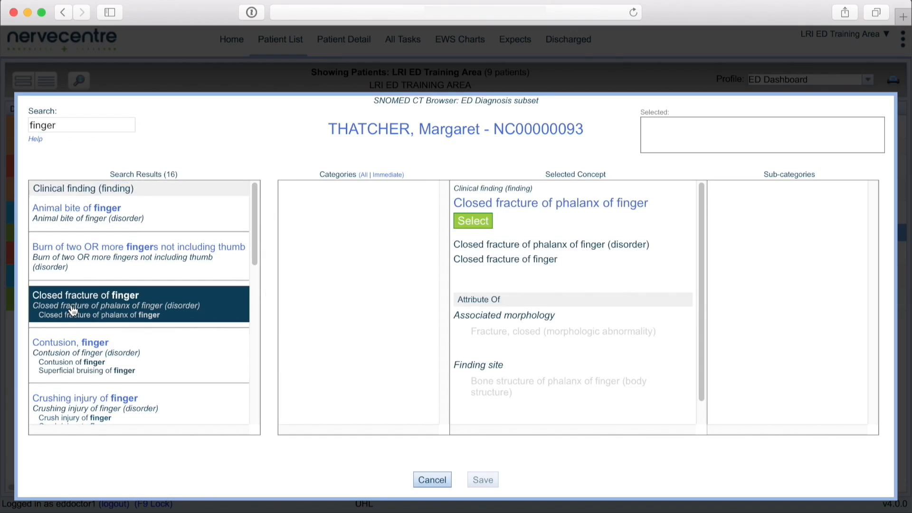
pyautogui.click(480, 227)
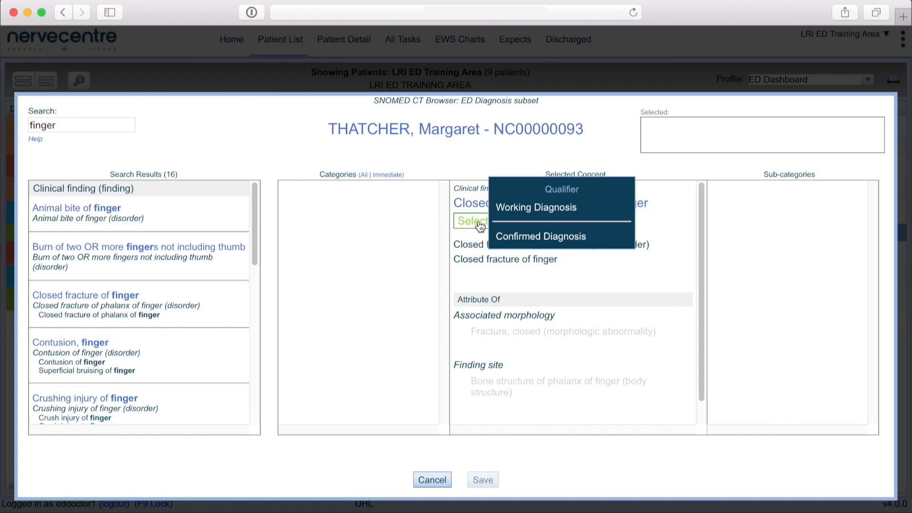
pyautogui.click(522, 240)
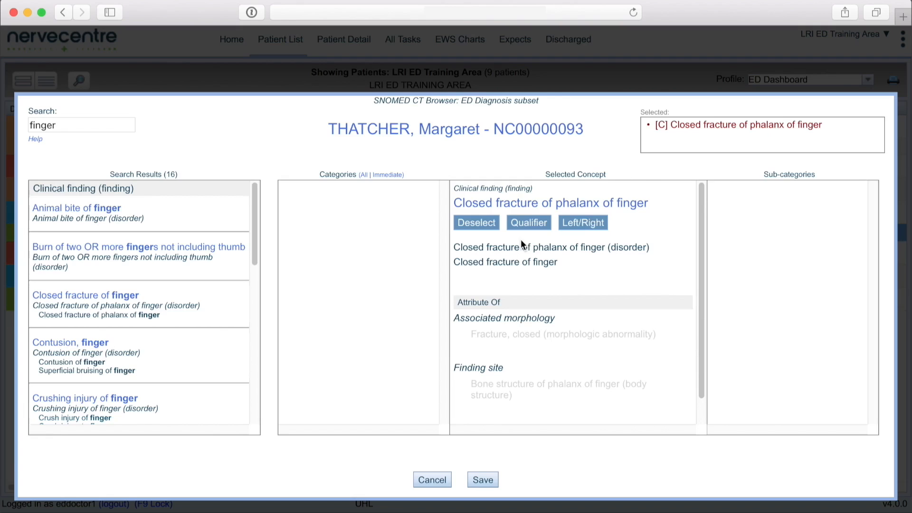
# Set the side of the selected finger fracture diagnosis to Left and save the diagnosis
pyautogui.click(586, 229)
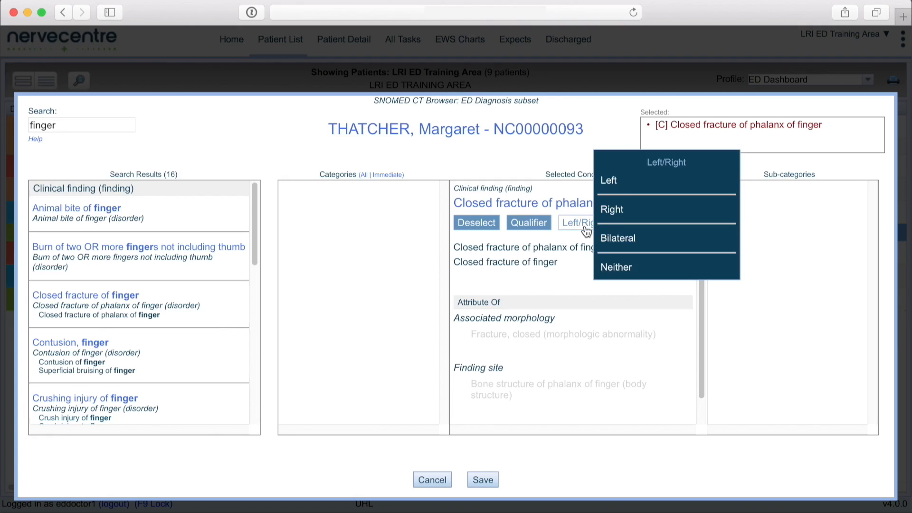
pyautogui.click(616, 190)
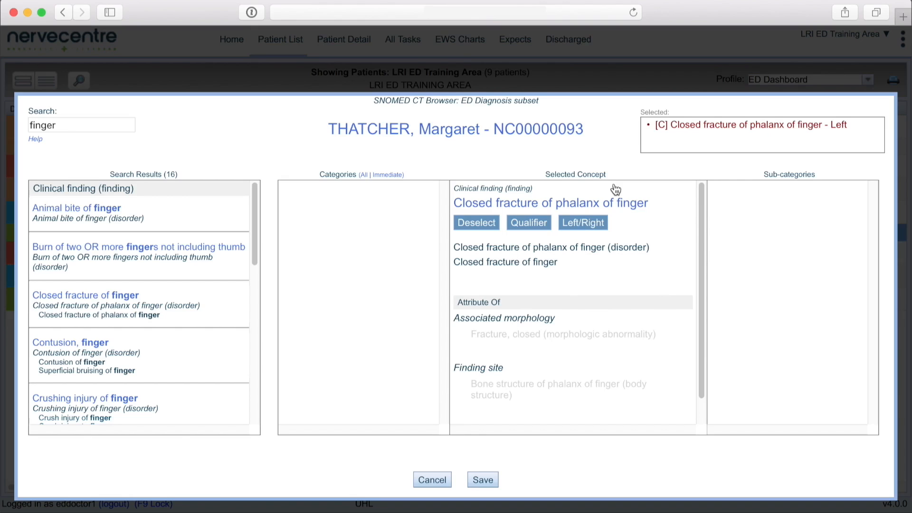
pyautogui.click(483, 480)
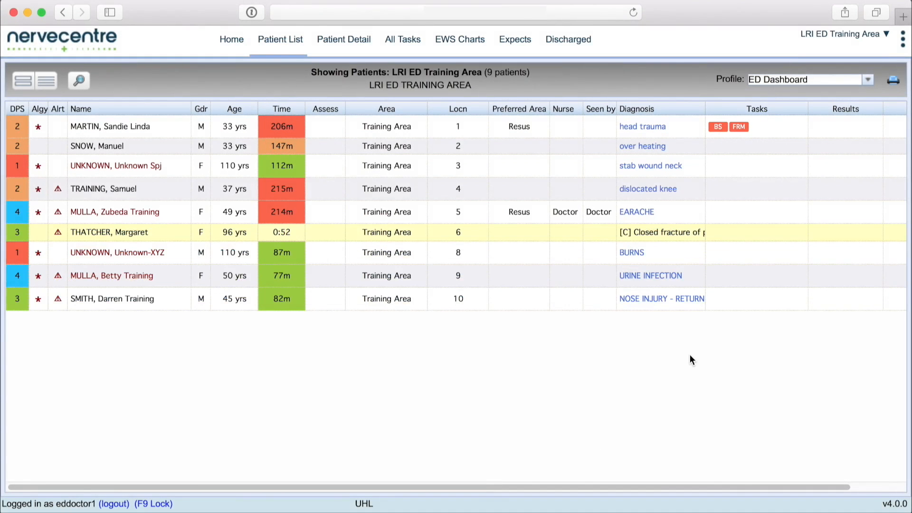
# Add an ED Referral Orthopaedics task for the patient in location 6, leaving the notes empty
pyautogui.click(738, 237)
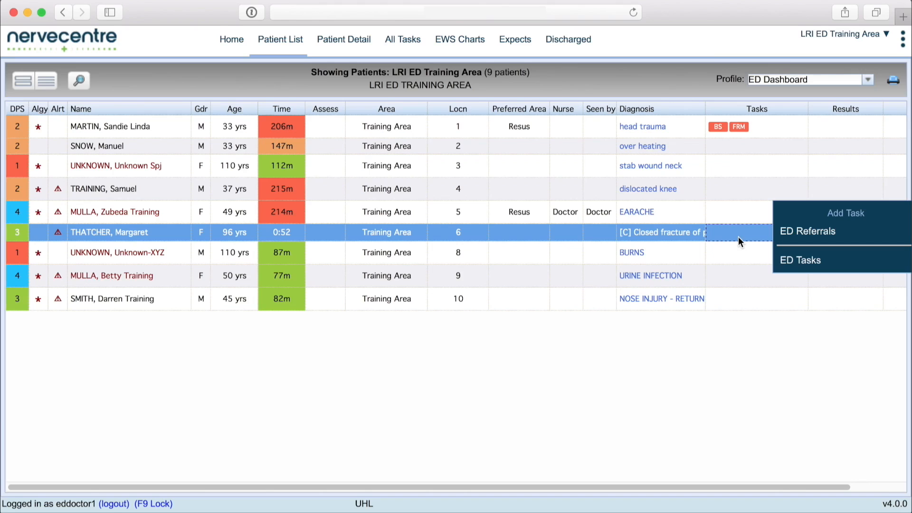
pyautogui.click(796, 233)
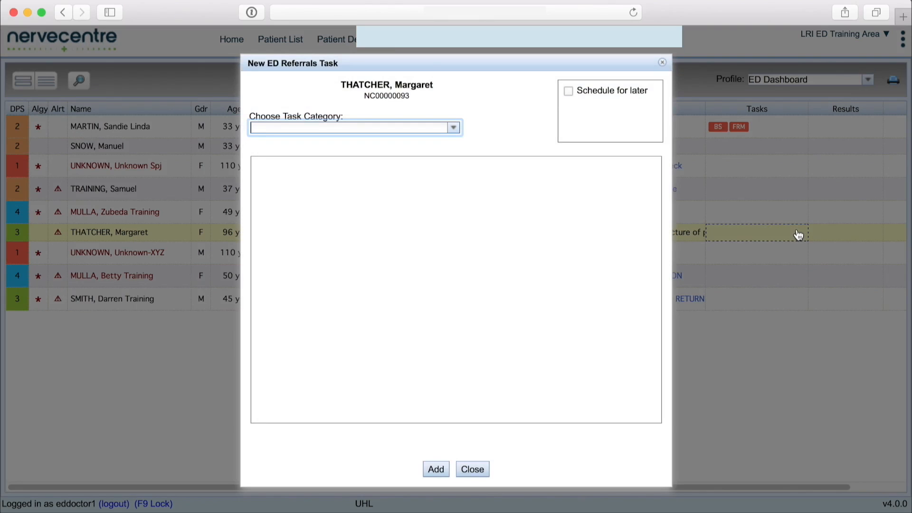
pyautogui.click(453, 128)
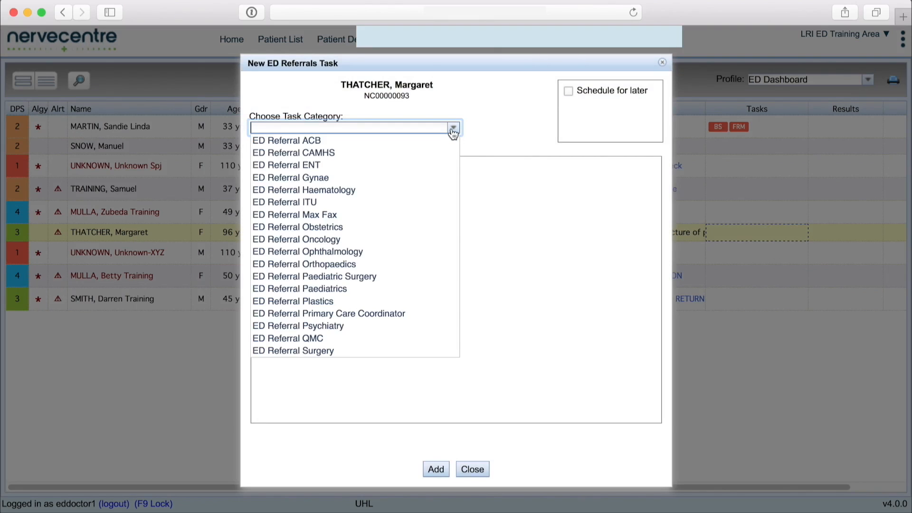
pyautogui.click(431, 270)
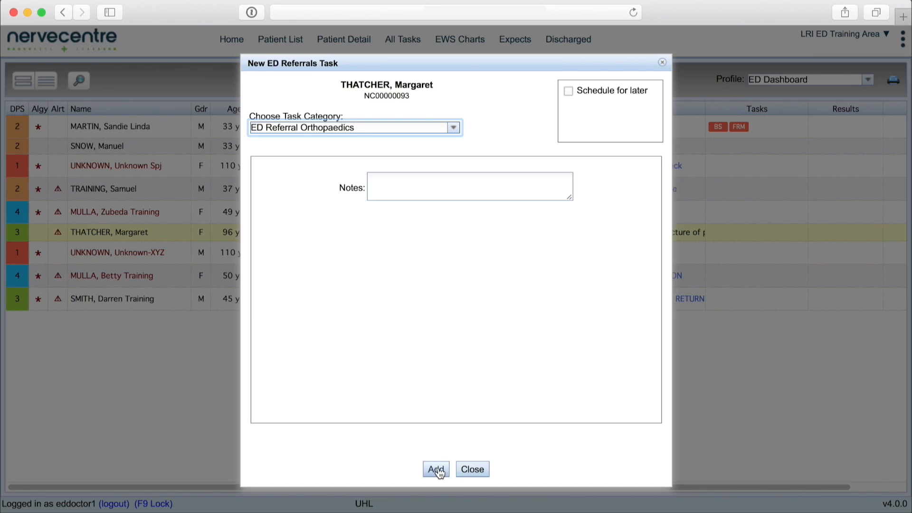
pyautogui.click(436, 469)
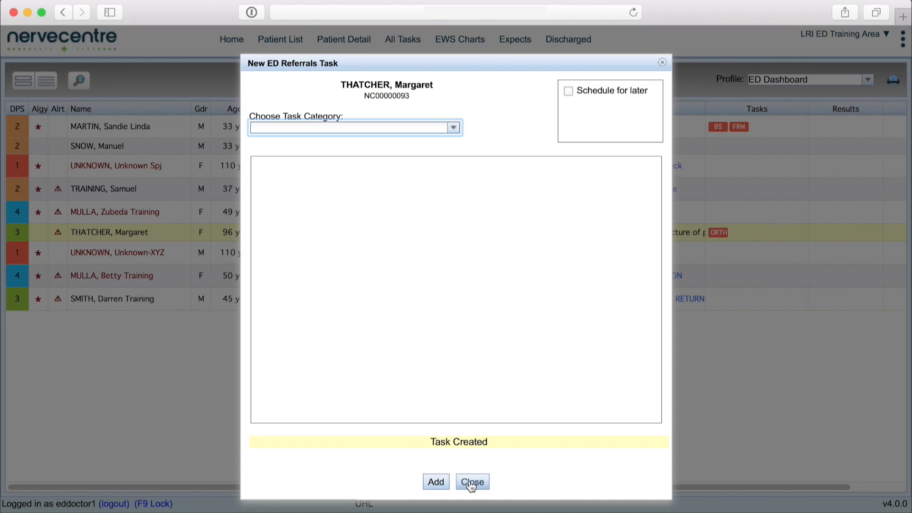
pyautogui.click(472, 482)
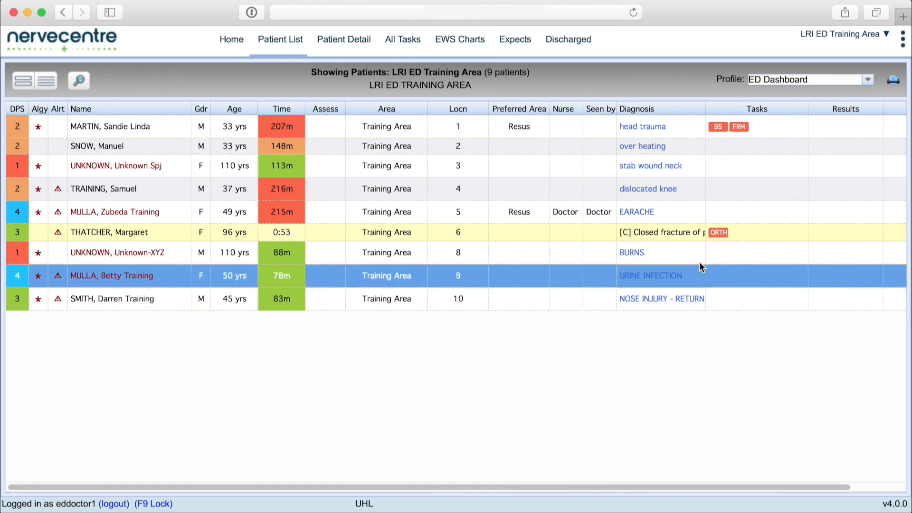
# Open the patient detail for location 6 and mark the ED Referral Orthopaedics task as completed
pyautogui.rightClick(721, 233)
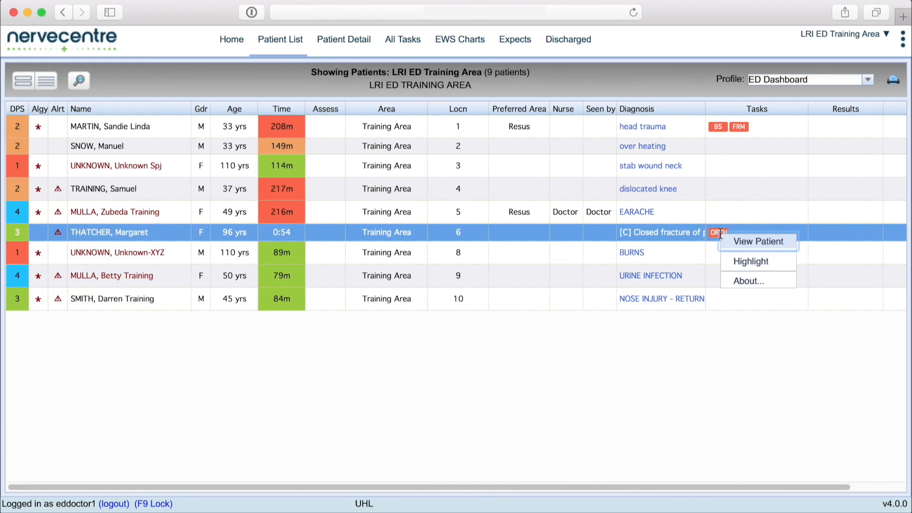
pyautogui.click(745, 243)
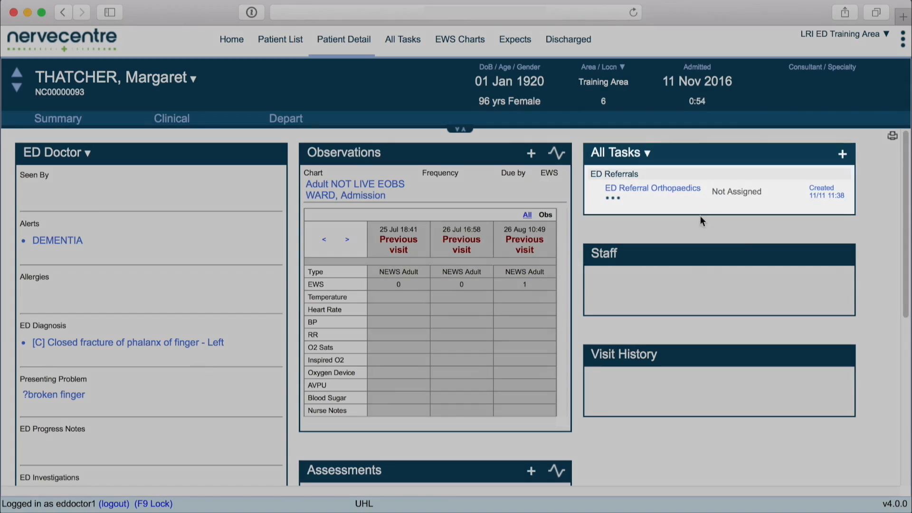
pyautogui.moveTo(694, 187)
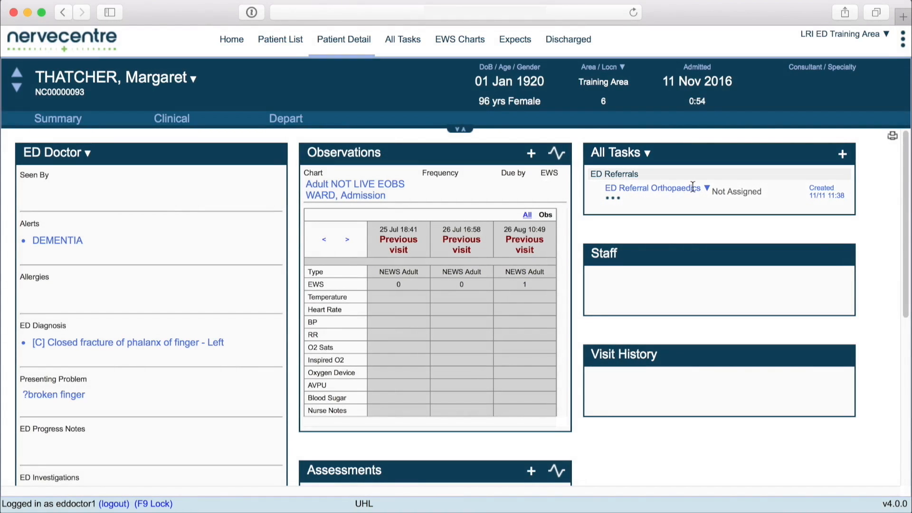
pyautogui.click(708, 190)
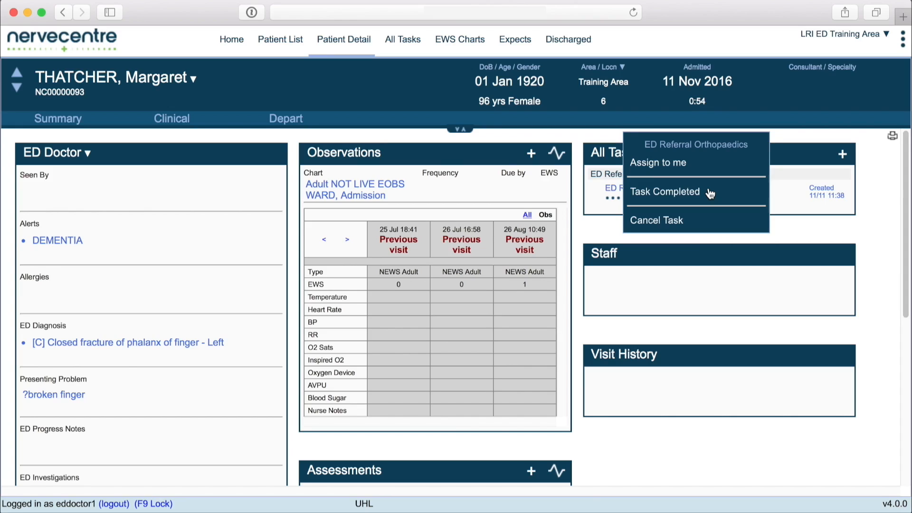
pyautogui.click(711, 192)
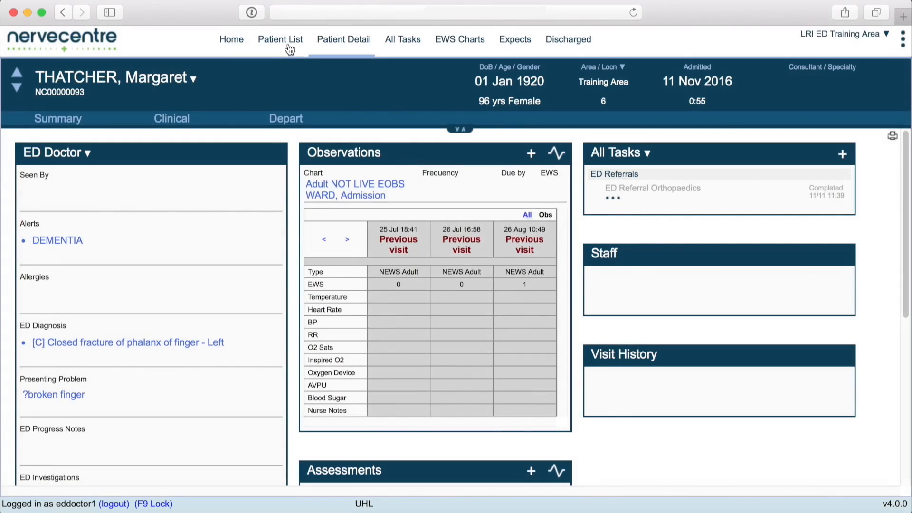
# Return to the patient list and add a Plaster of Paris ED task for the patient in location 6
pyautogui.click(282, 41)
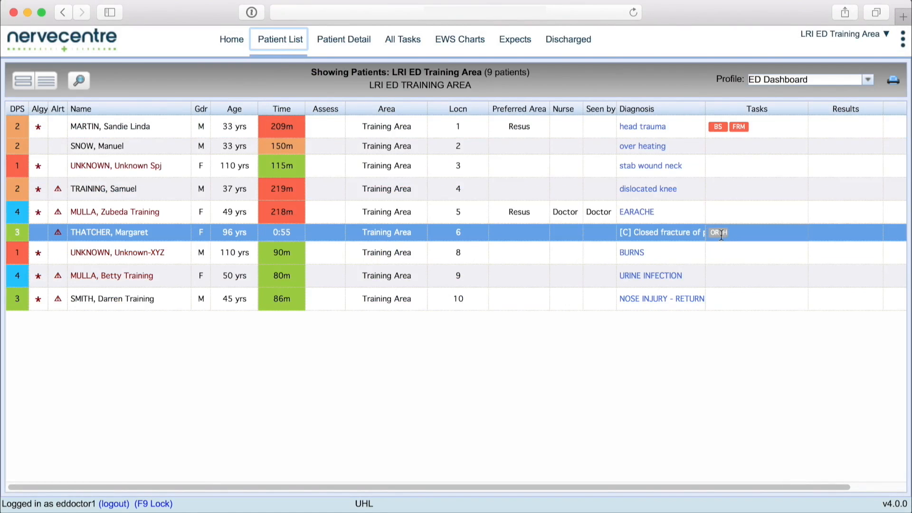
pyautogui.moveTo(722, 234)
pyautogui.click(741, 233)
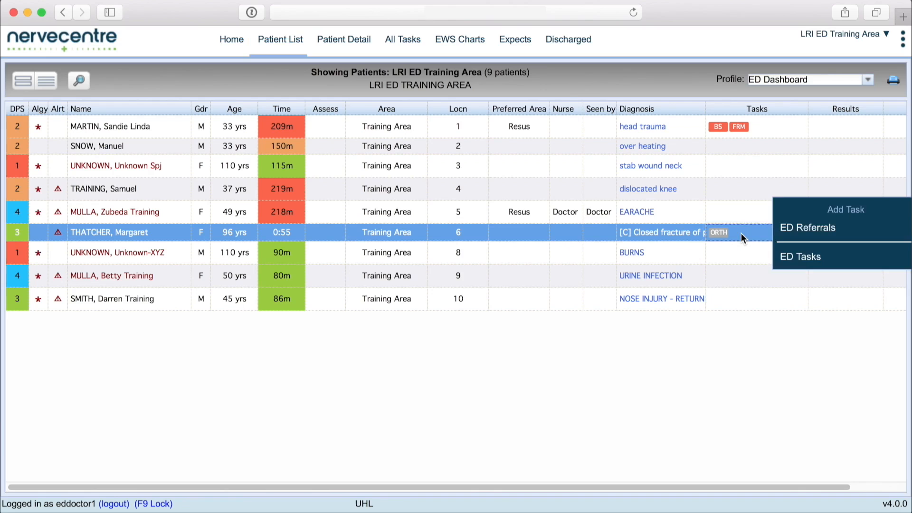
pyautogui.click(790, 258)
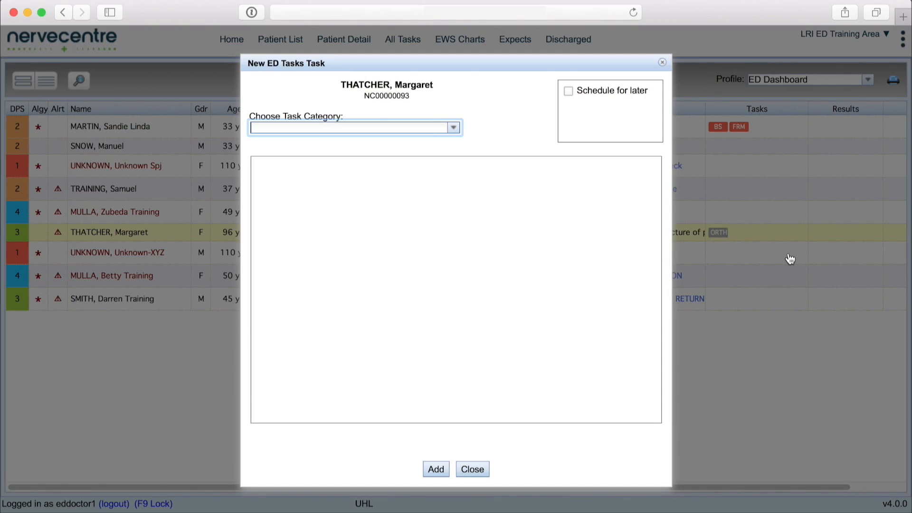
pyautogui.write('Plaster of Paris')
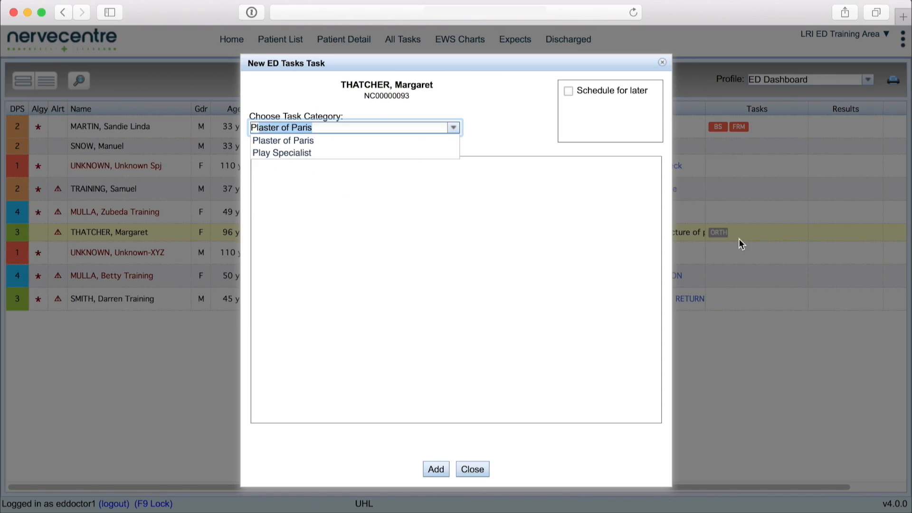
pyautogui.click(296, 142)
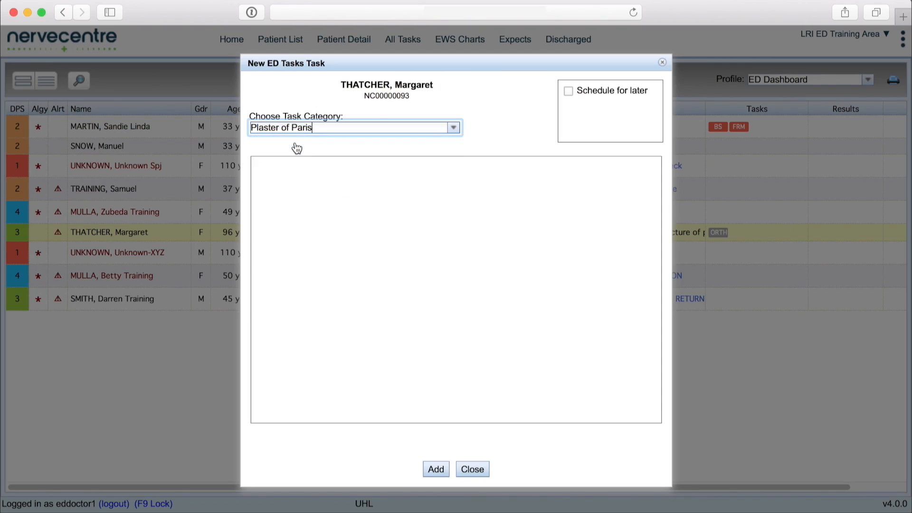
pyautogui.click(435, 470)
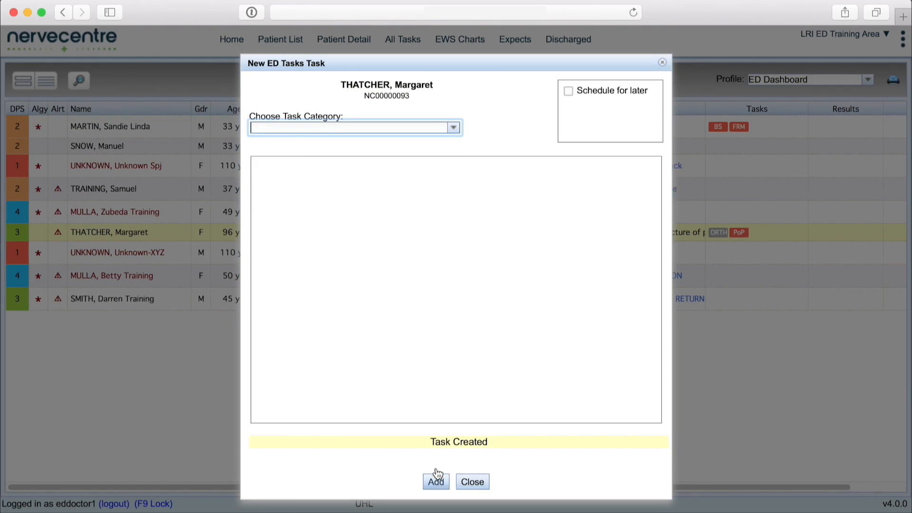
pyautogui.click(480, 484)
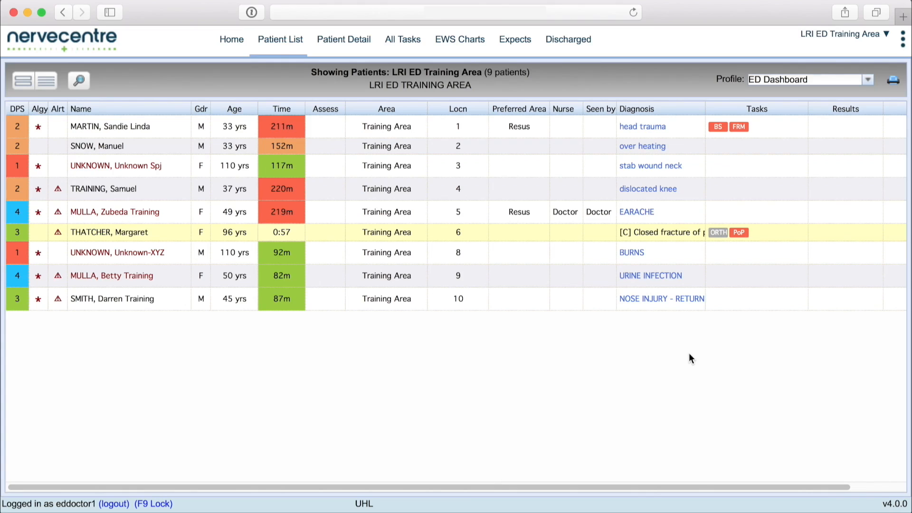
# Open the patient detail for location 6 and mark the Plaster of Paris task as completed
pyautogui.rightClick(743, 235)
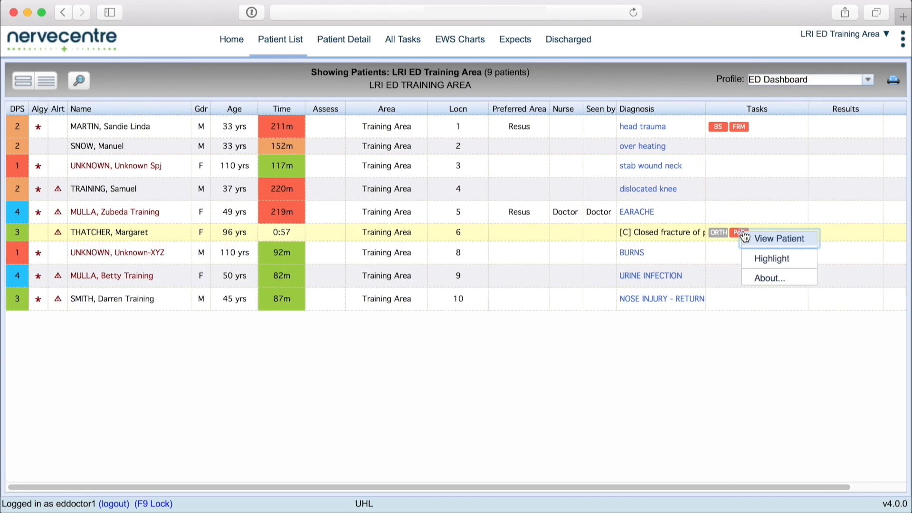
pyautogui.click(764, 238)
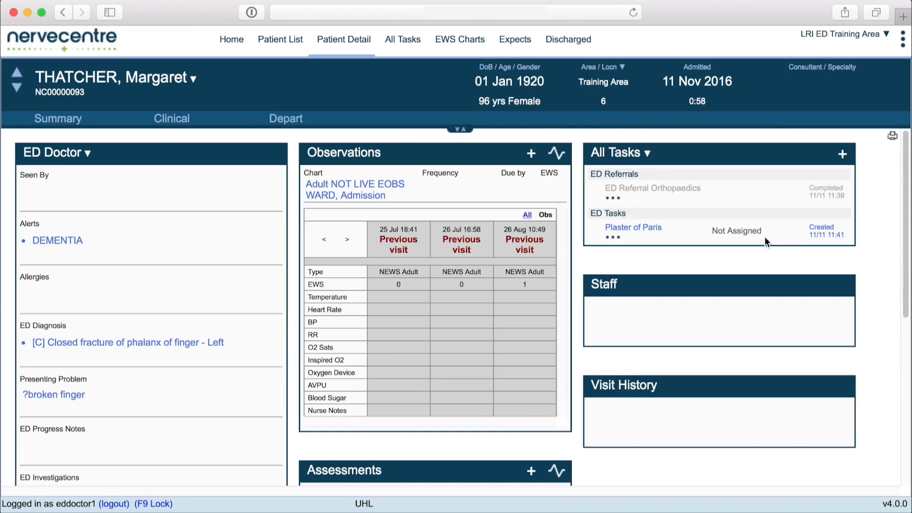
pyautogui.click(666, 229)
pyautogui.click(671, 232)
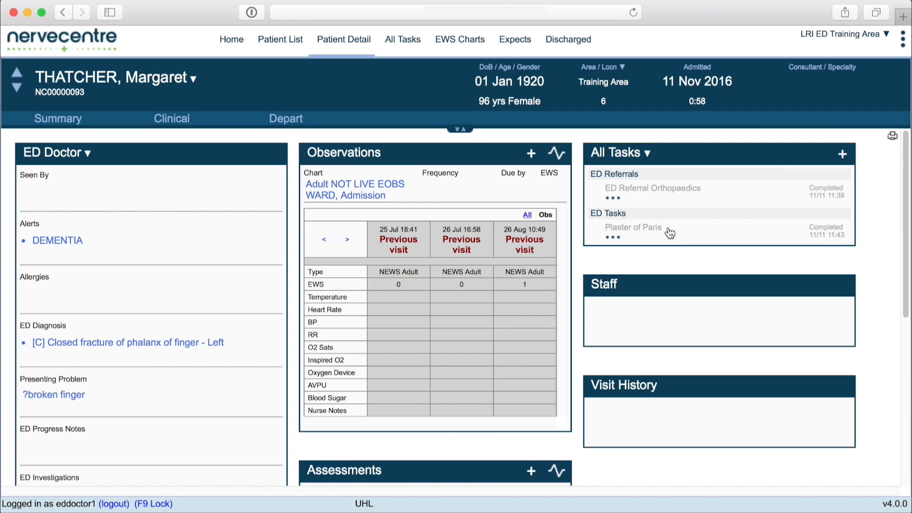
# Return to the patient list, set the ED Specialty Required in the Plan of the patient in location 9 to Medicine, and save it
pyautogui.click(281, 41)
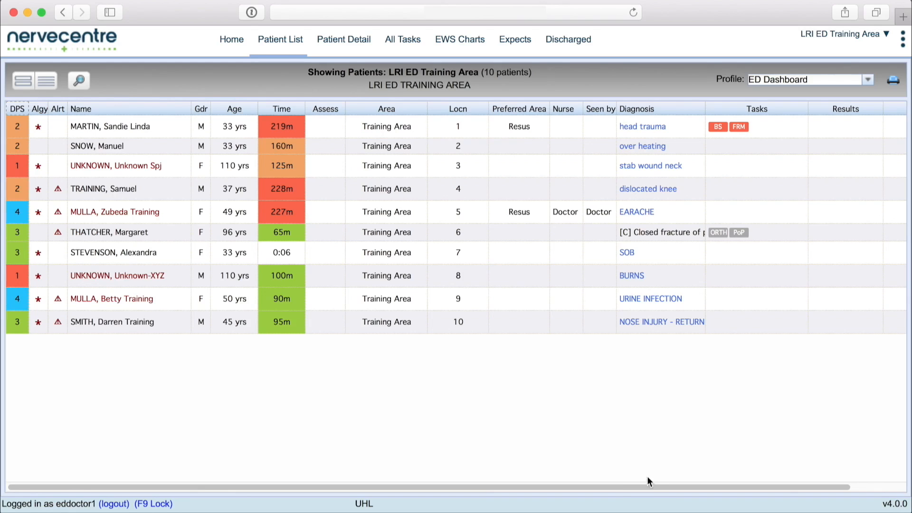
pyautogui.moveTo(651, 488); pyautogui.dragTo(750, 483)
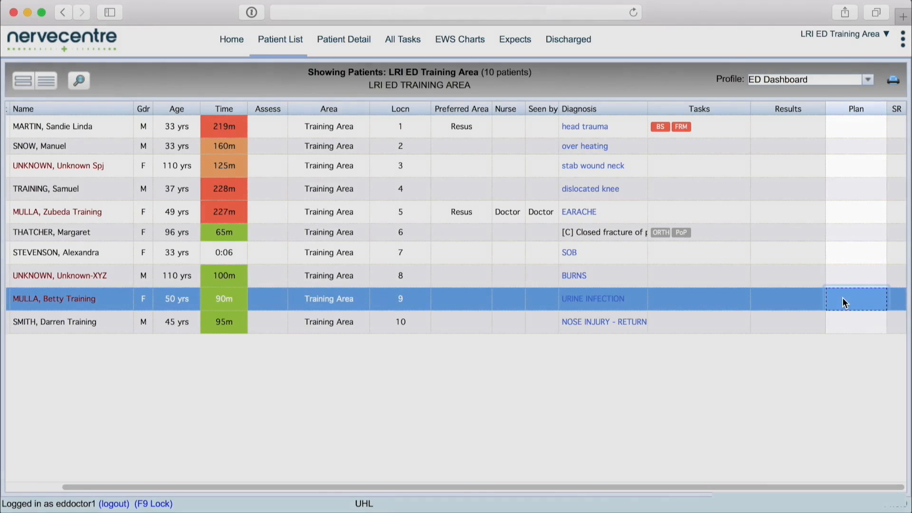
pyautogui.click(843, 299)
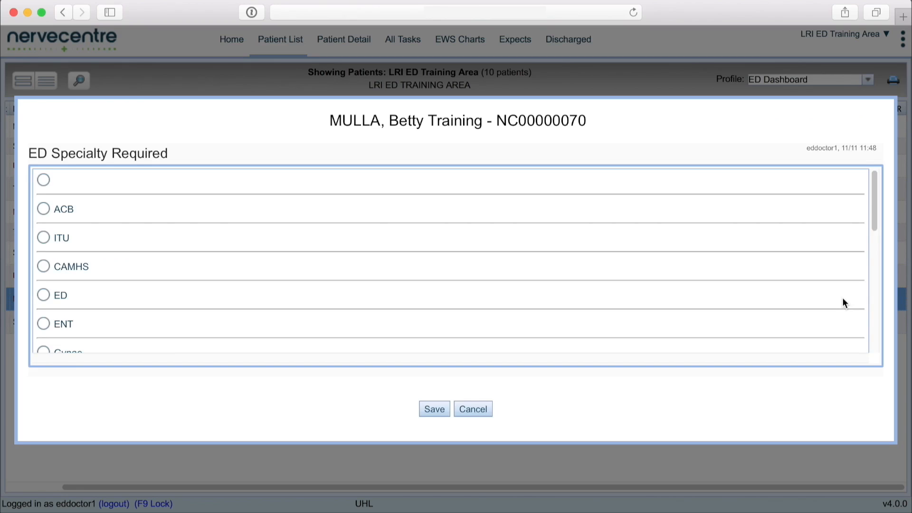
pyautogui.moveTo(873, 209); pyautogui.dragTo(889, 278)
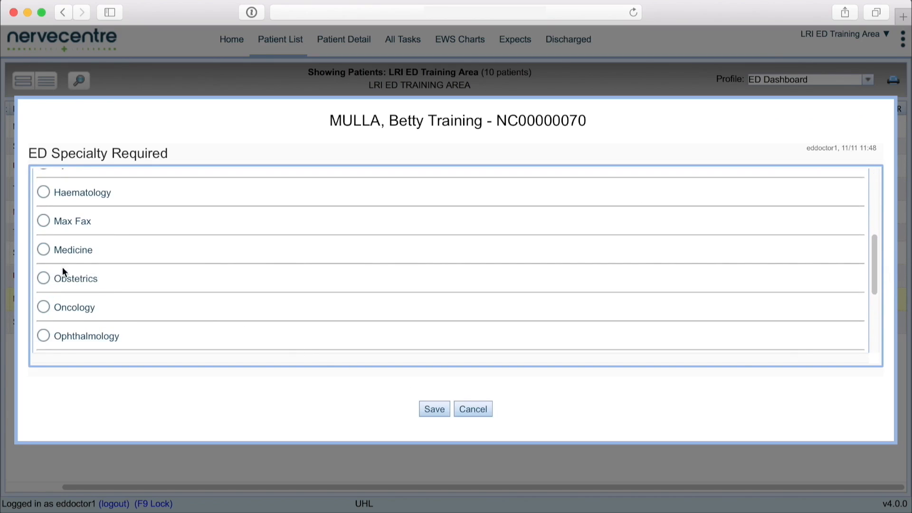
pyautogui.click(44, 251)
pyautogui.click(442, 411)
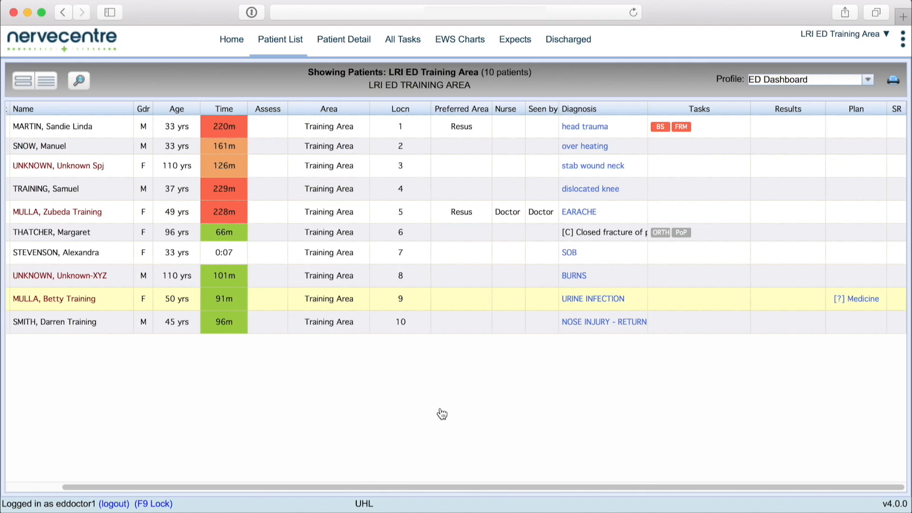
# Clear the ED Specialty Required in the Plan of the patient in location 9 by selecting the blank option and save it
pyautogui.click(852, 301)
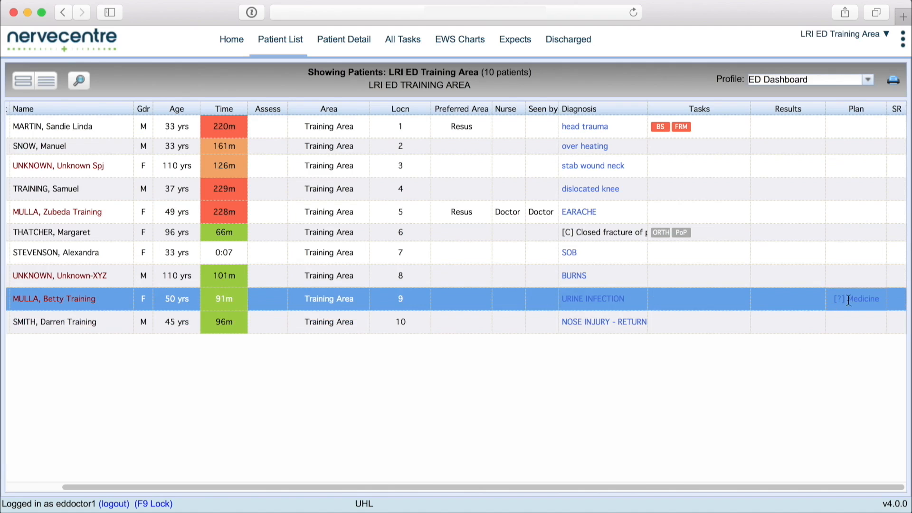
pyautogui.click(852, 302)
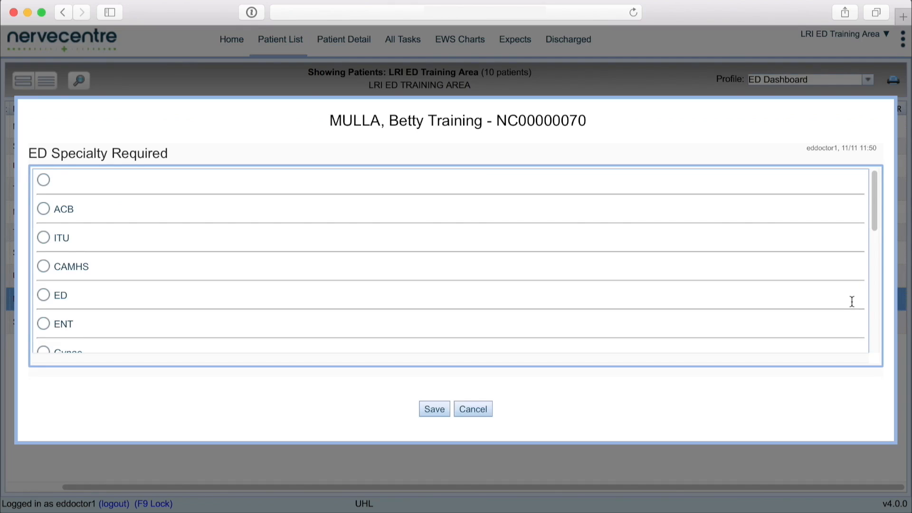
pyautogui.click(43, 180)
pyautogui.click(434, 410)
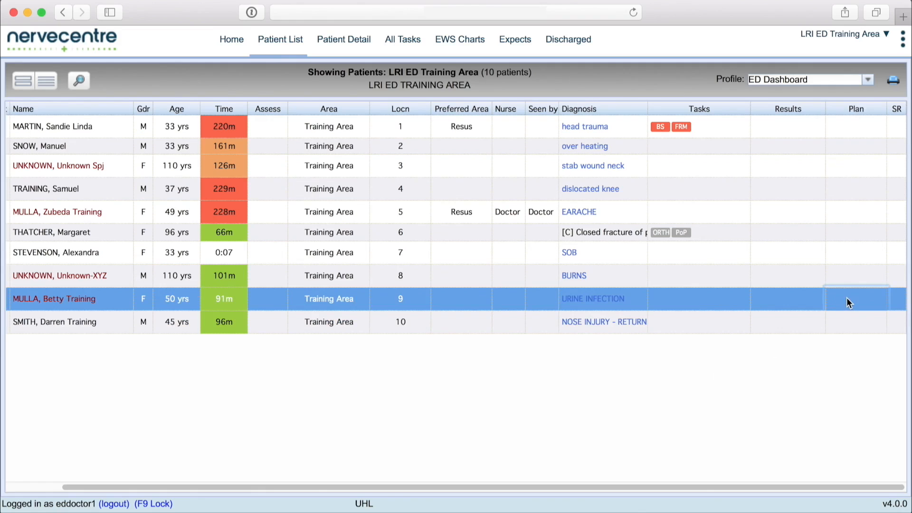
# Set the ED Specialty Required in the Plan of the patient in location 9 back to Medicine and save it
pyautogui.click(846, 298)
pyautogui.moveTo(876, 198); pyautogui.dragTo(879, 253)
pyautogui.click(72, 283)
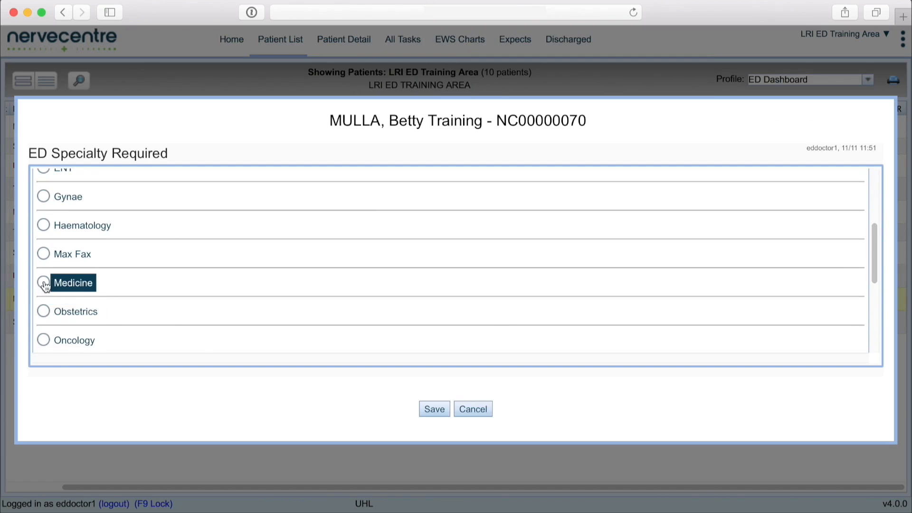
pyautogui.click(434, 410)
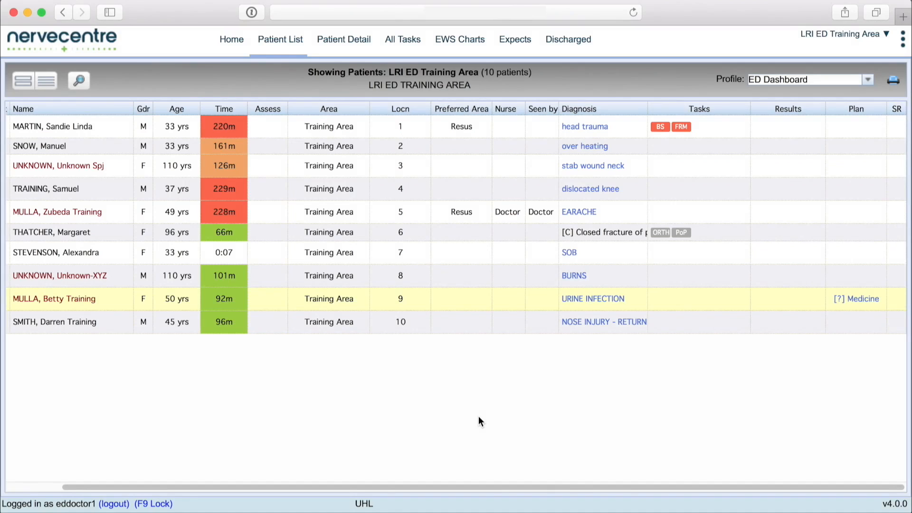
# Set the ED Snr Review of the patient in location 9 to One Doctor (eddoctor1) and save it
pyautogui.click(898, 300)
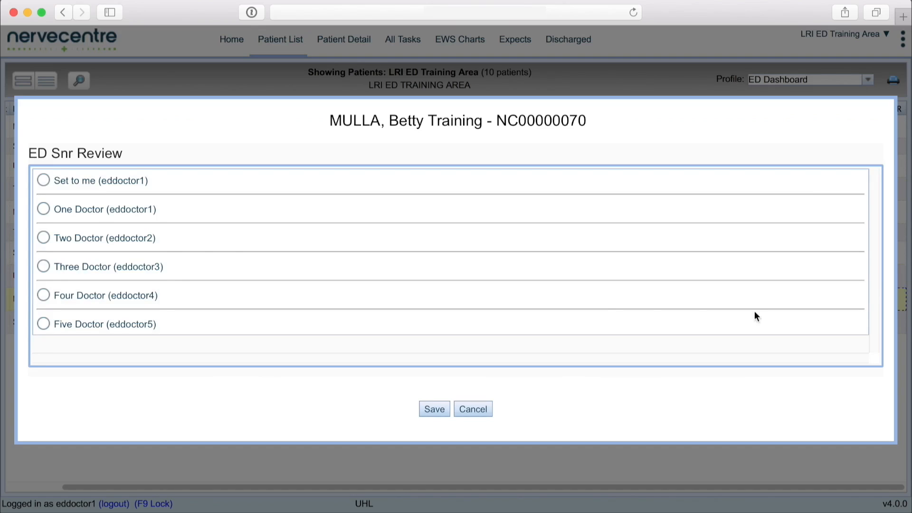
pyautogui.click(43, 211)
pyautogui.click(437, 409)
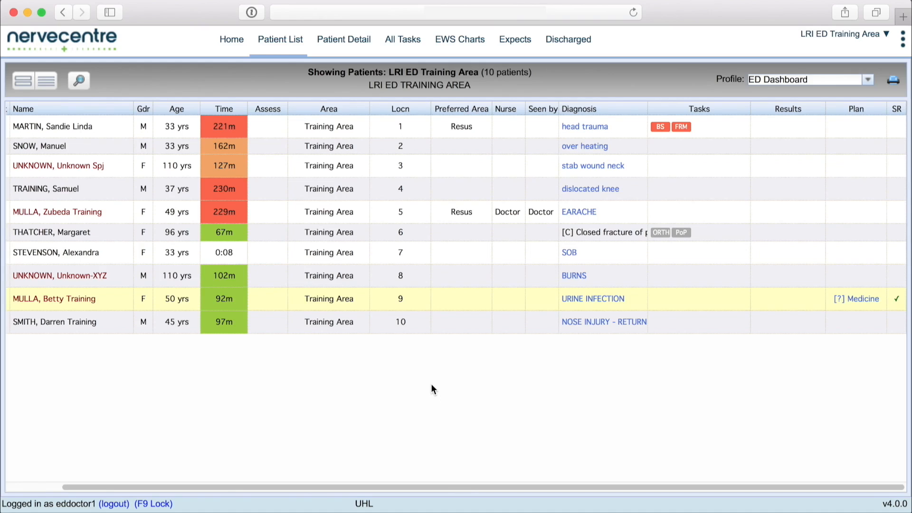
# Open the patient detail for location 9 and record Full blood count, D-dimer and Group and save under ED Investigations
pyautogui.doubleClick(71, 300)
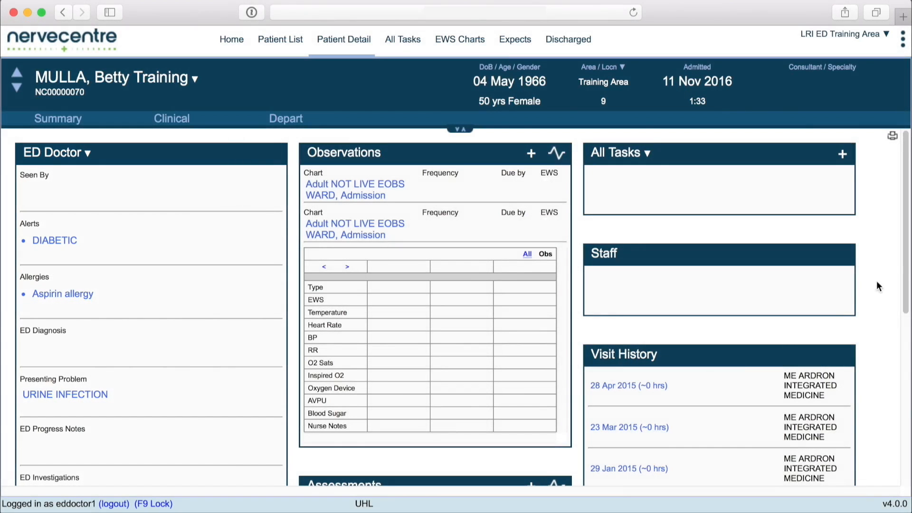
pyautogui.scroll(-5, 908, 260)
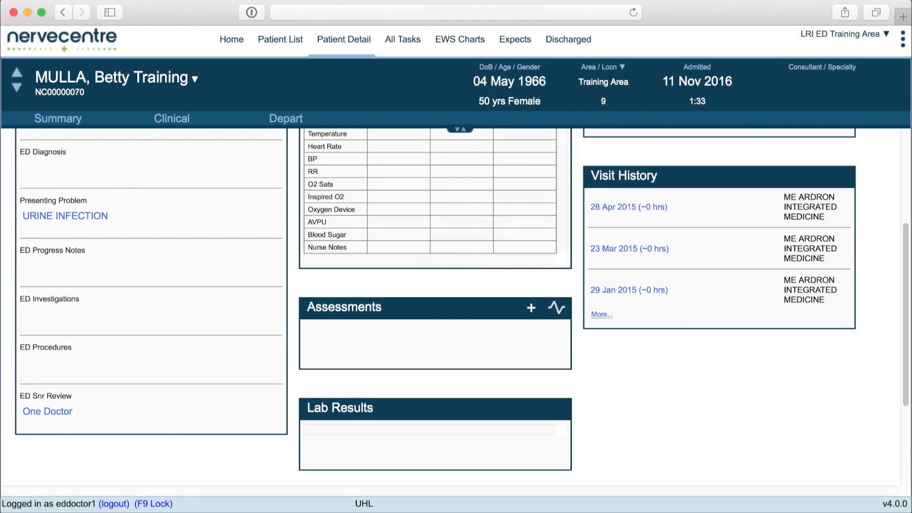
pyautogui.click(115, 311)
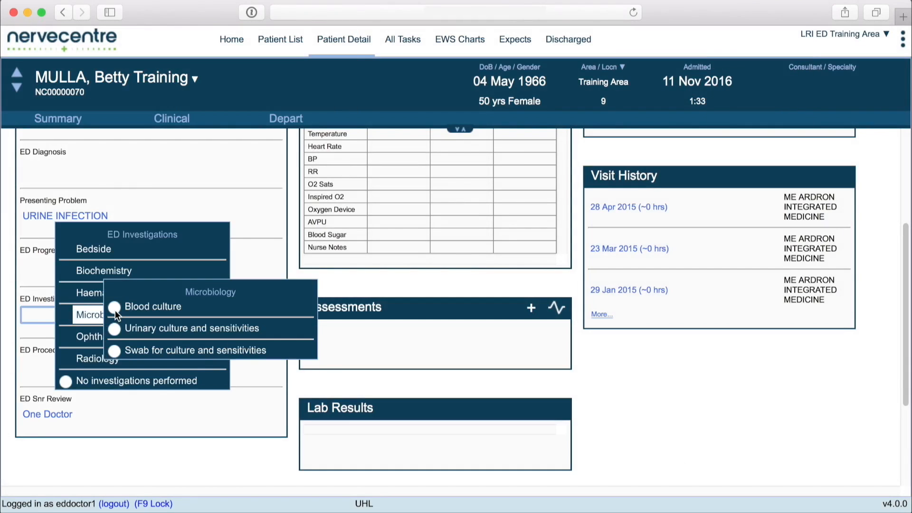
pyautogui.click(121, 252)
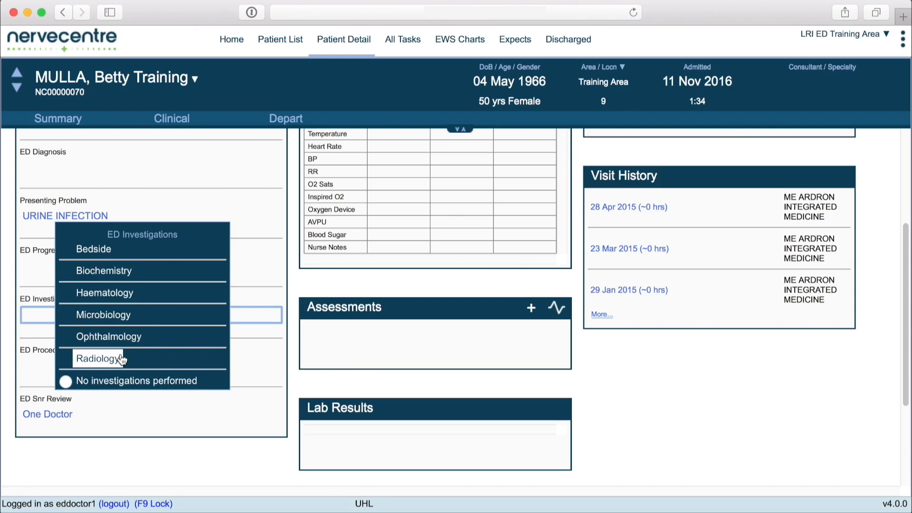
pyautogui.click(125, 300)
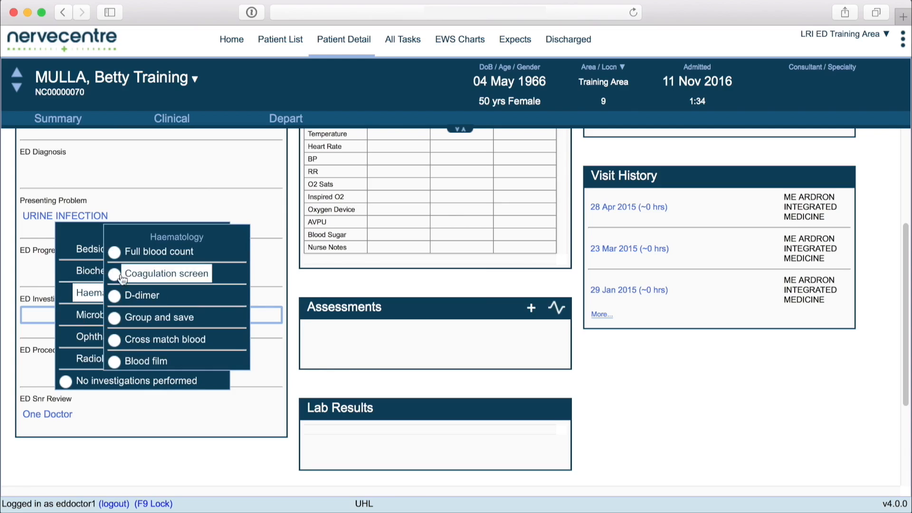
pyautogui.click(116, 255)
pyautogui.click(116, 297)
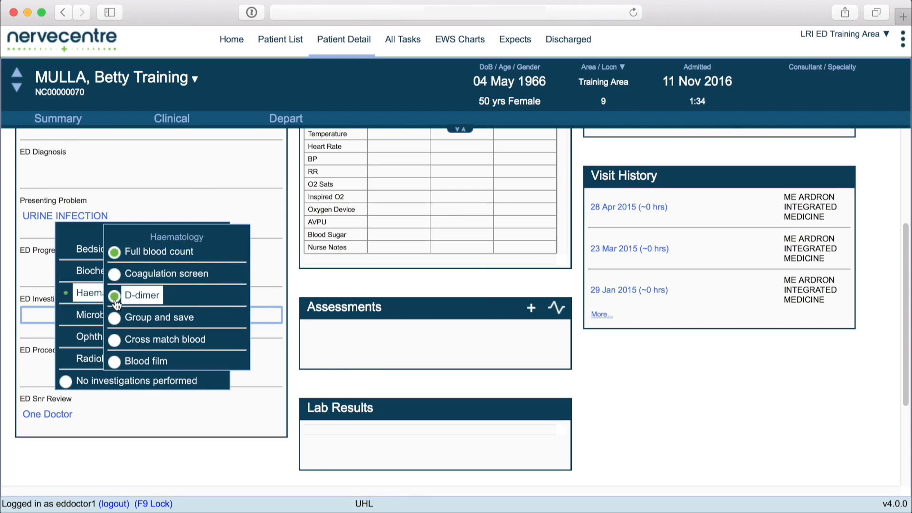
pyautogui.click(116, 318)
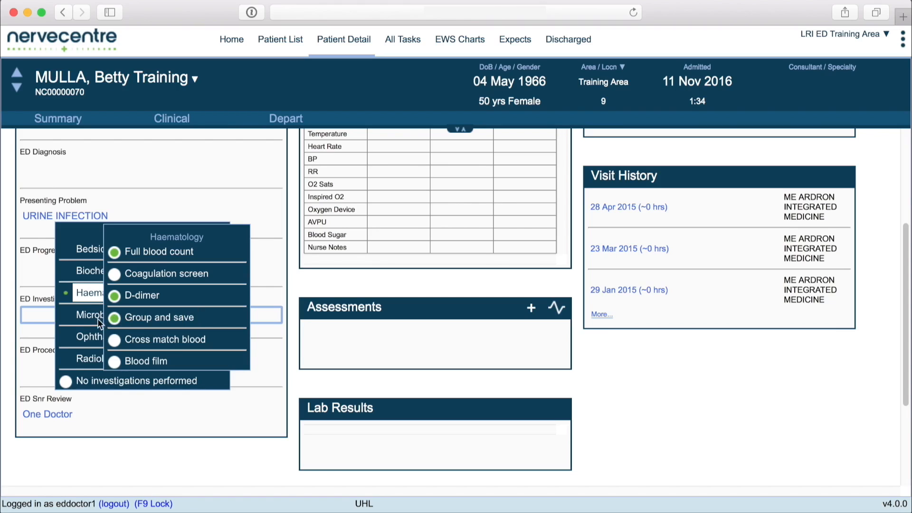
pyautogui.click(72, 339)
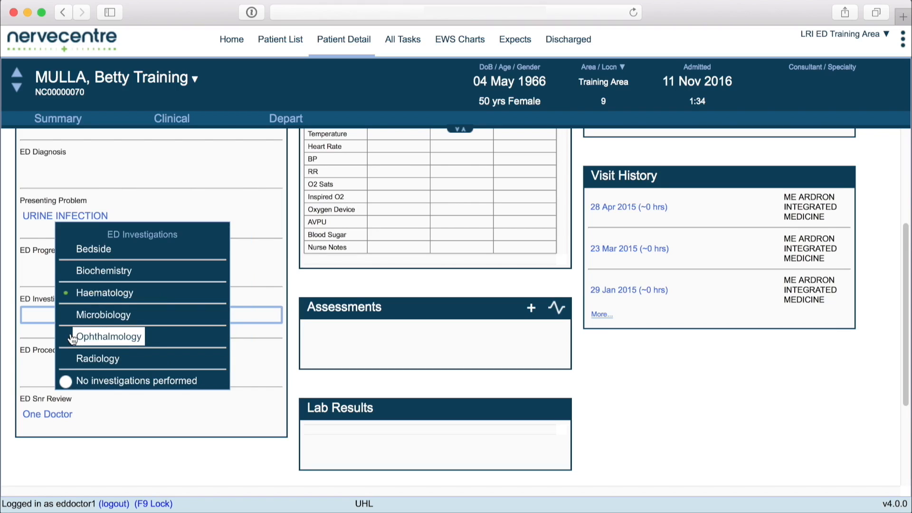
pyautogui.click(255, 210)
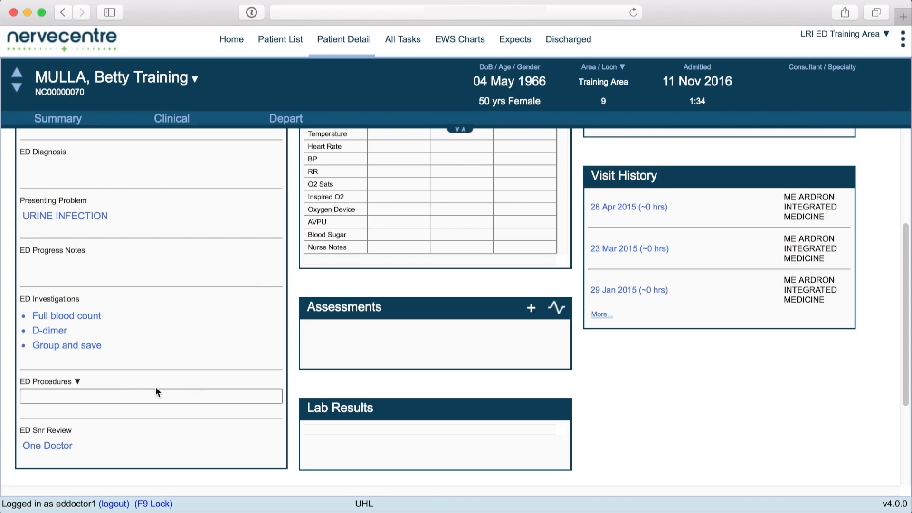
# Record No procedures performed under ED Procedures for the patient in location 9
pyautogui.click(124, 392)
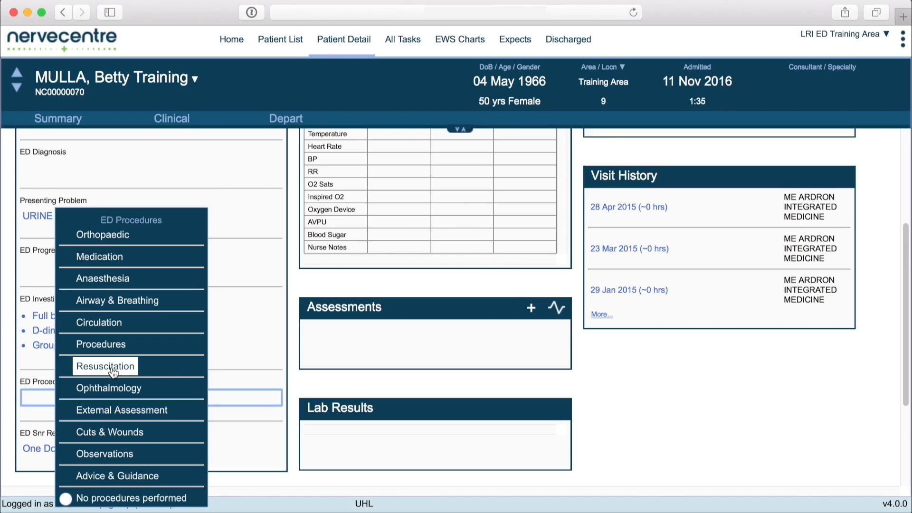
pyautogui.click(65, 499)
pyautogui.click(249, 335)
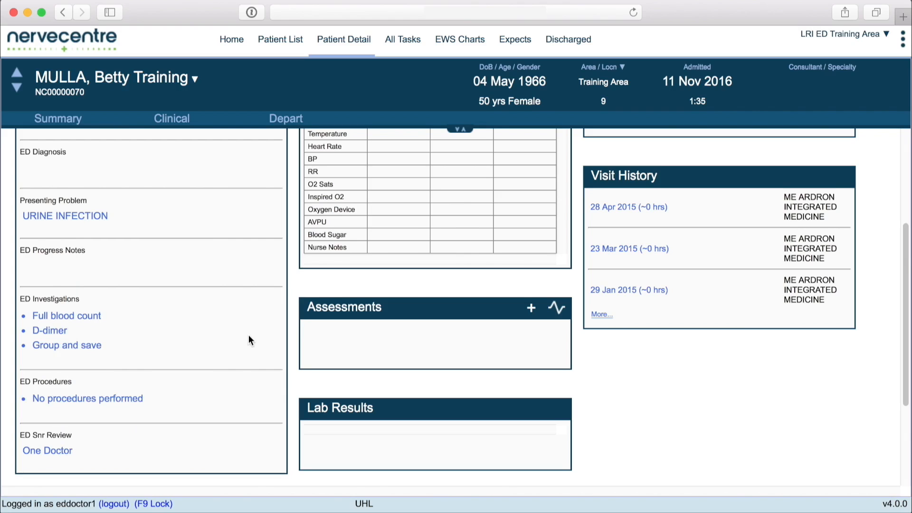
# Look through the whole summary page of the patient in location 9, including the ED Nurse and ED Admin Data views
pyautogui.moveTo(908, 373); pyautogui.dragTo(906, 242)
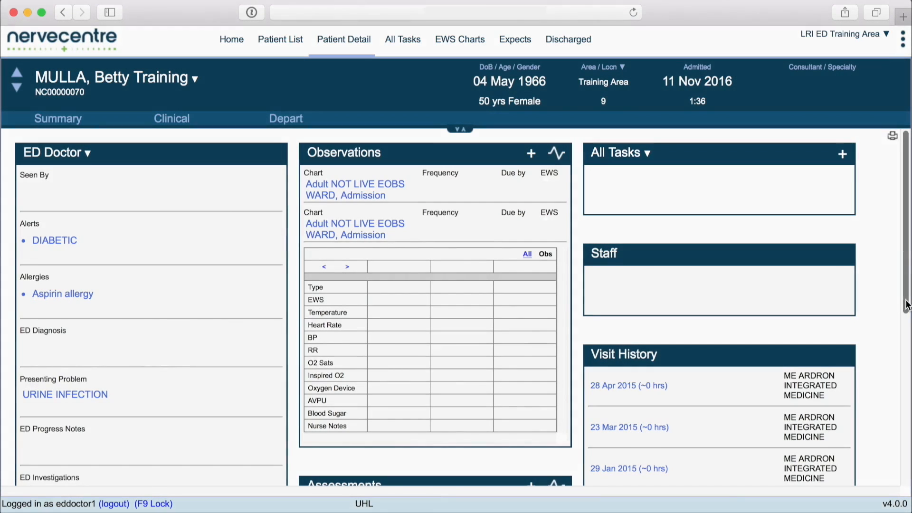
pyautogui.moveTo(907, 305); pyautogui.dragTo(909, 453)
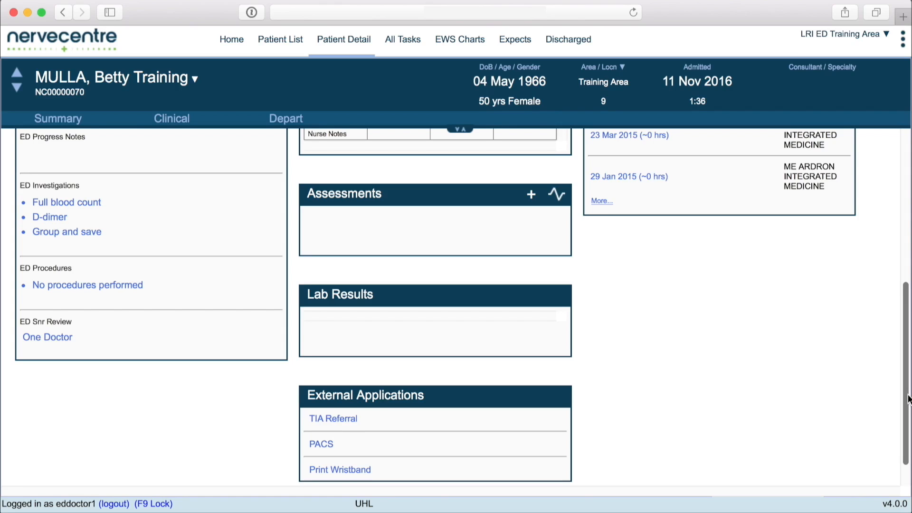
pyautogui.scroll(10, 907, 399)
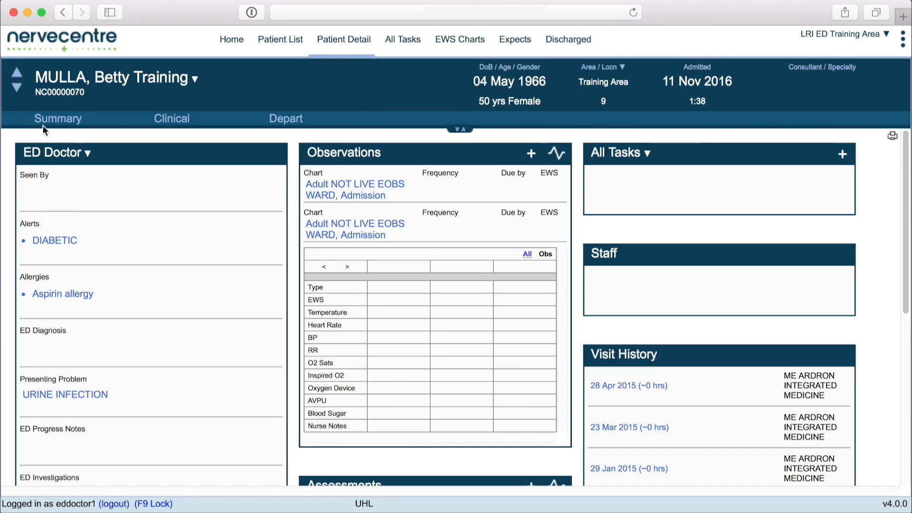
pyautogui.click(87, 155)
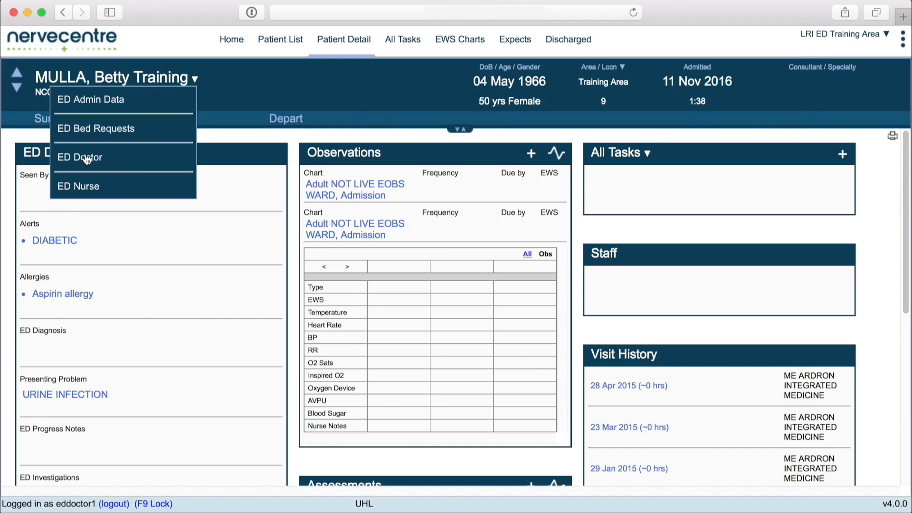
pyautogui.click(85, 187)
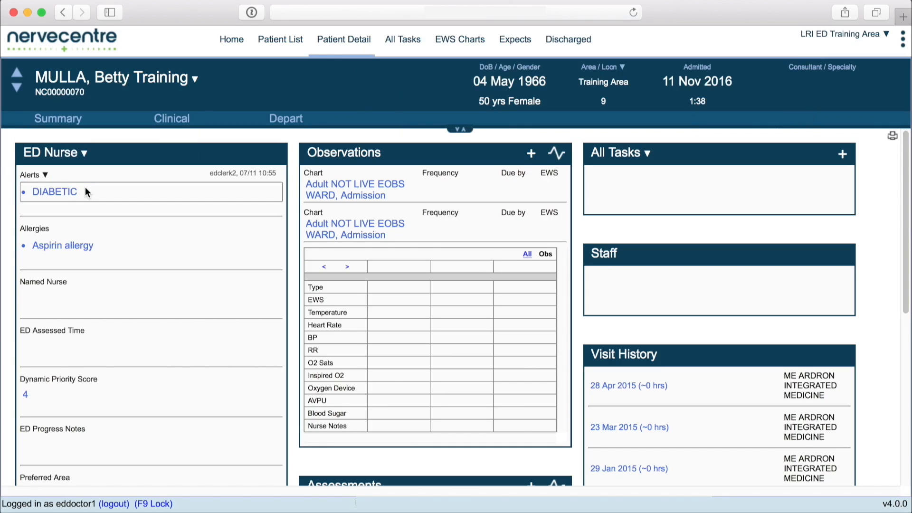
pyautogui.click(84, 153)
pyautogui.click(87, 109)
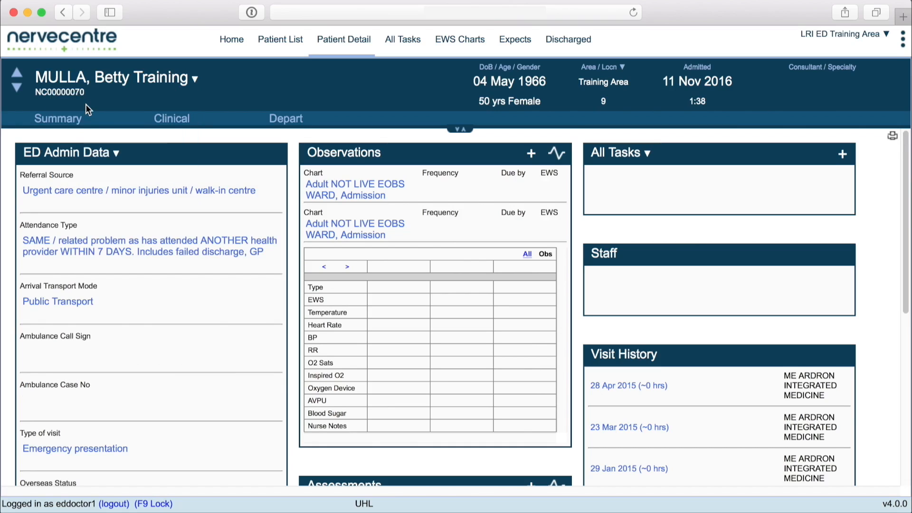
# Show the ED Bed Requests view for the patient in location 9 and set Bed Request to Requested
pyautogui.click(116, 153)
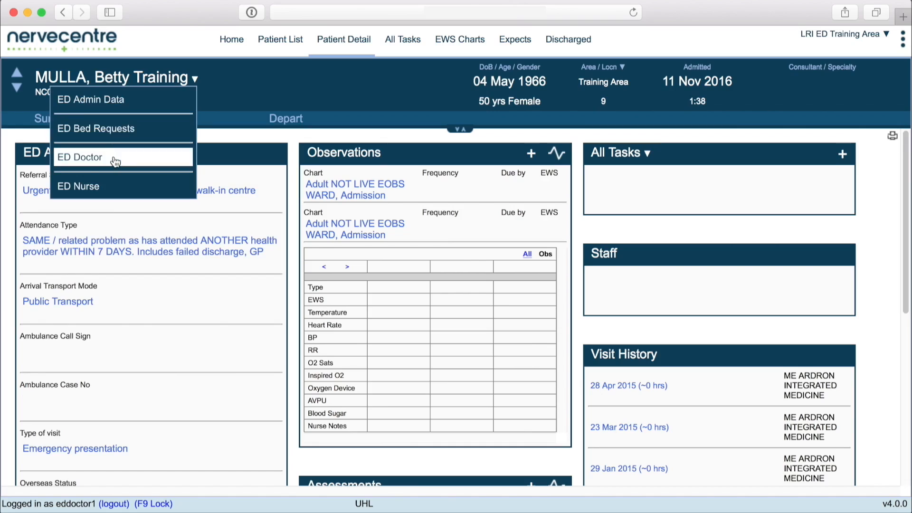
pyautogui.click(104, 131)
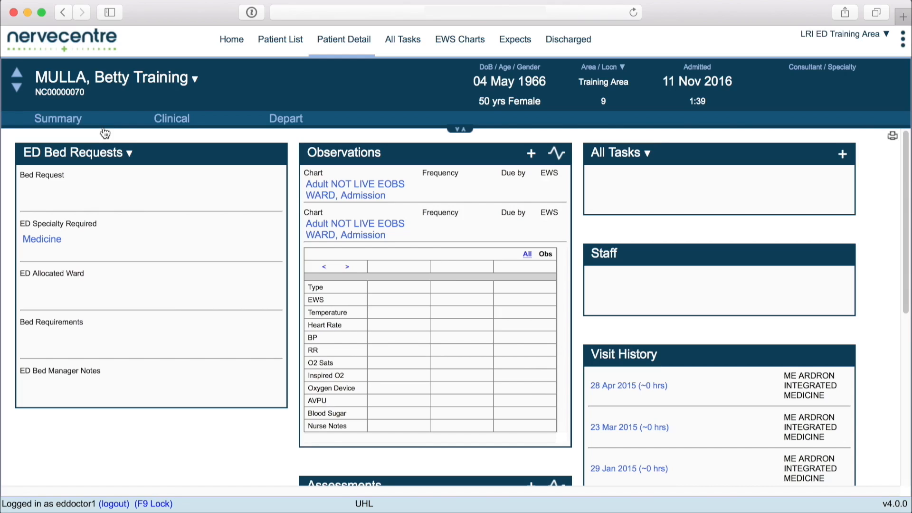
pyautogui.click(78, 192)
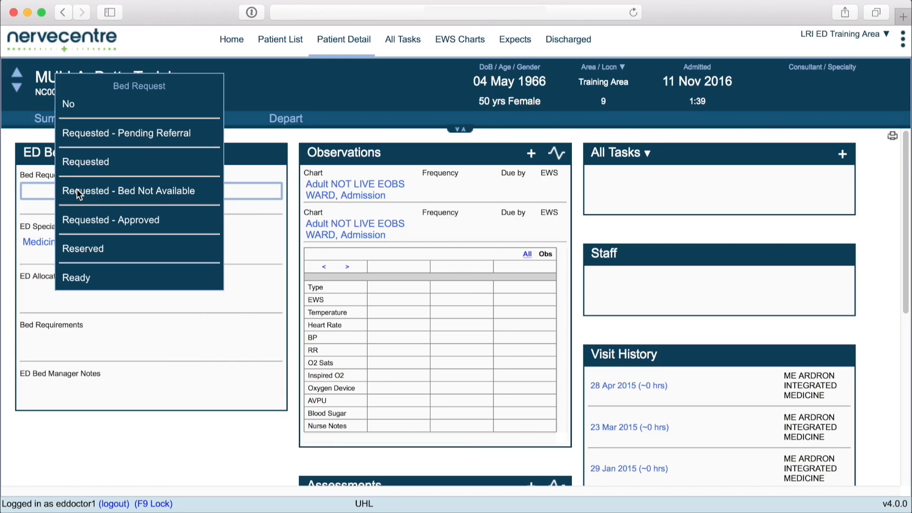
pyautogui.click(78, 164)
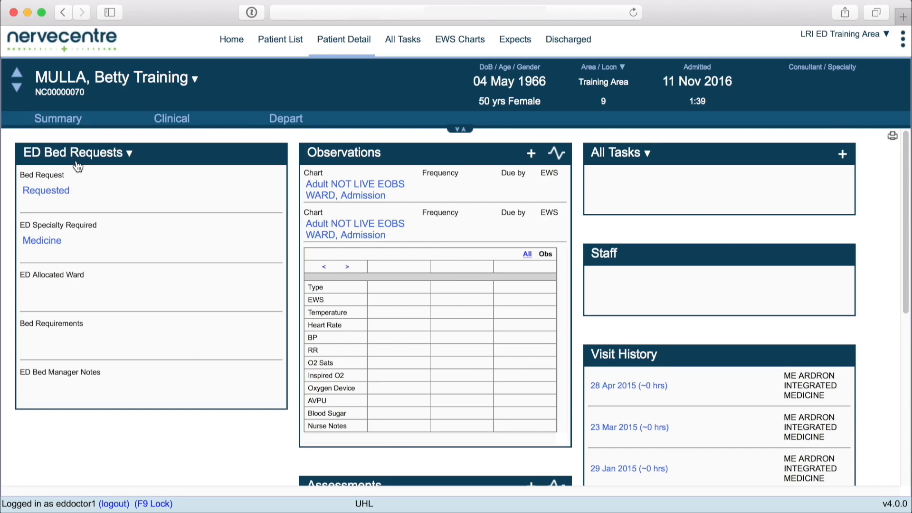
pyautogui.click(67, 190)
# Set the Bed Requirements of the patient in location 9 to Monitor
pyautogui.click(66, 335)
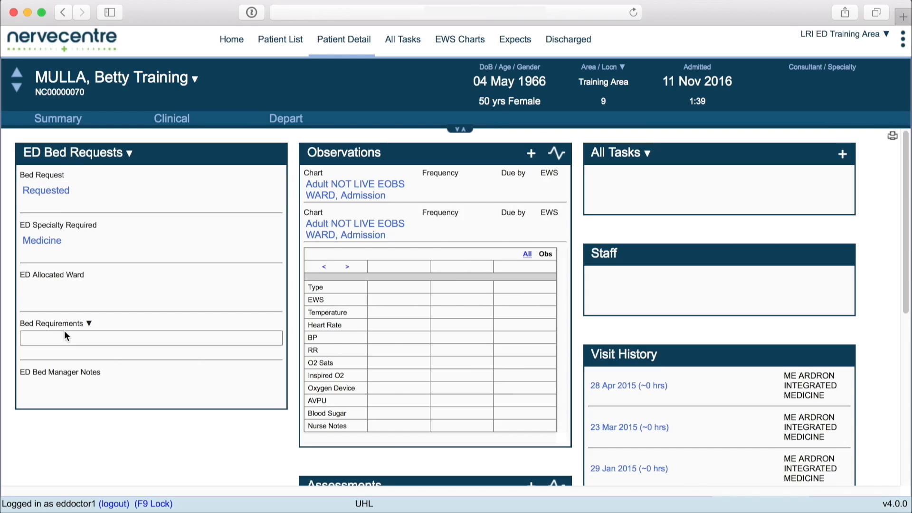
pyautogui.click(72, 336)
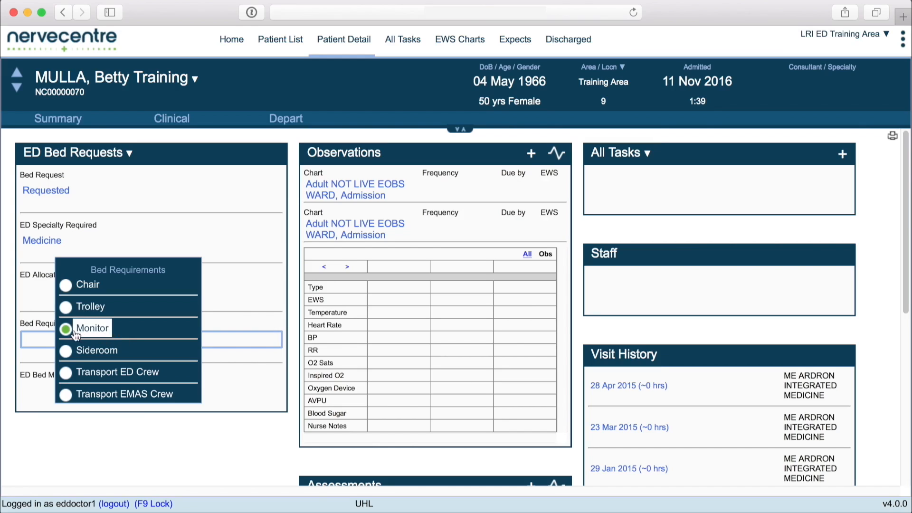
pyautogui.click(44, 334)
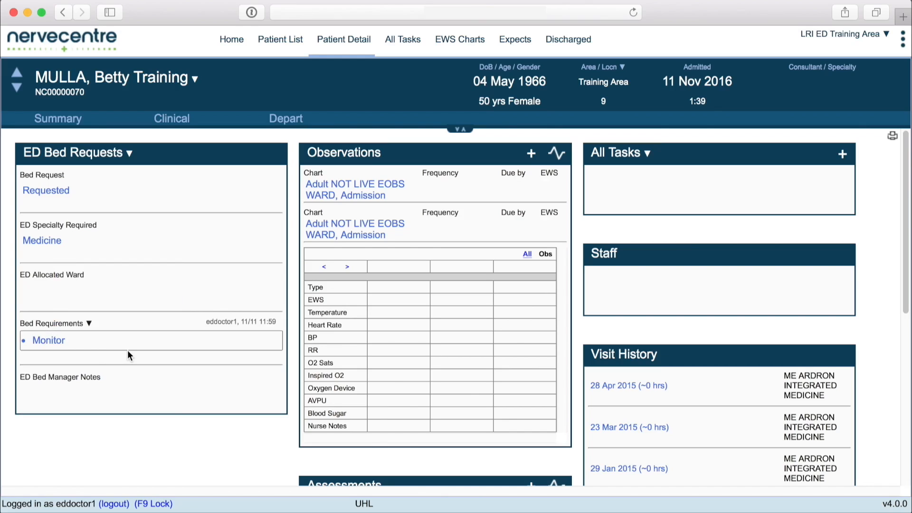
pyautogui.click(115, 392)
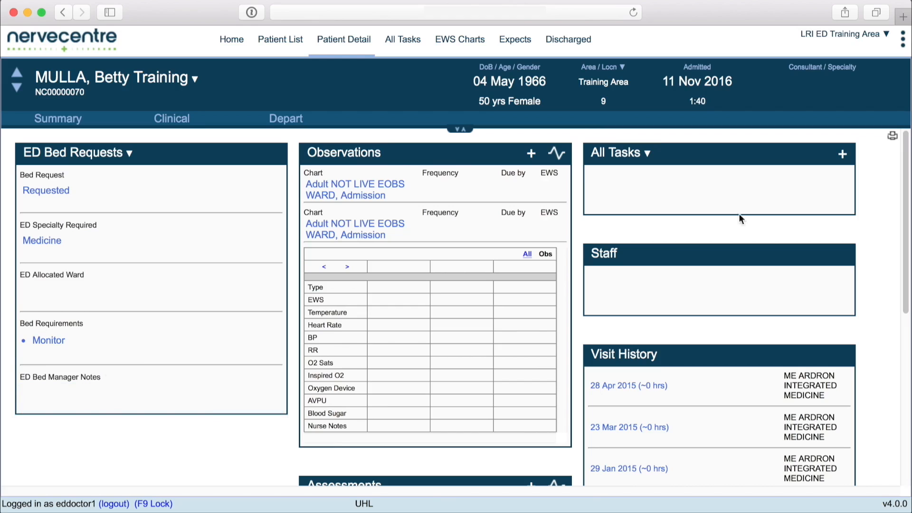
# Return to the patient list, open the patient detail for location 7 and bring up the Depart Patient from ED form
pyautogui.click(281, 41)
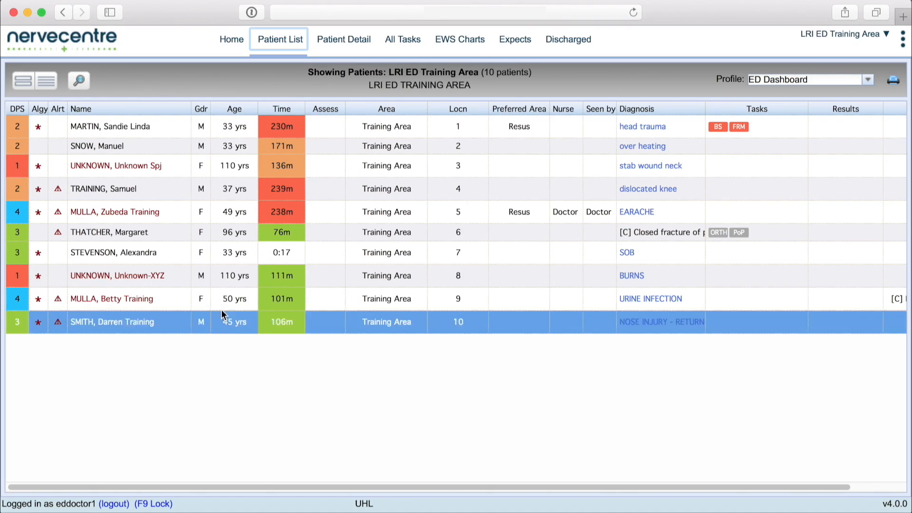
pyautogui.click(125, 257)
pyautogui.doubleClick(125, 257)
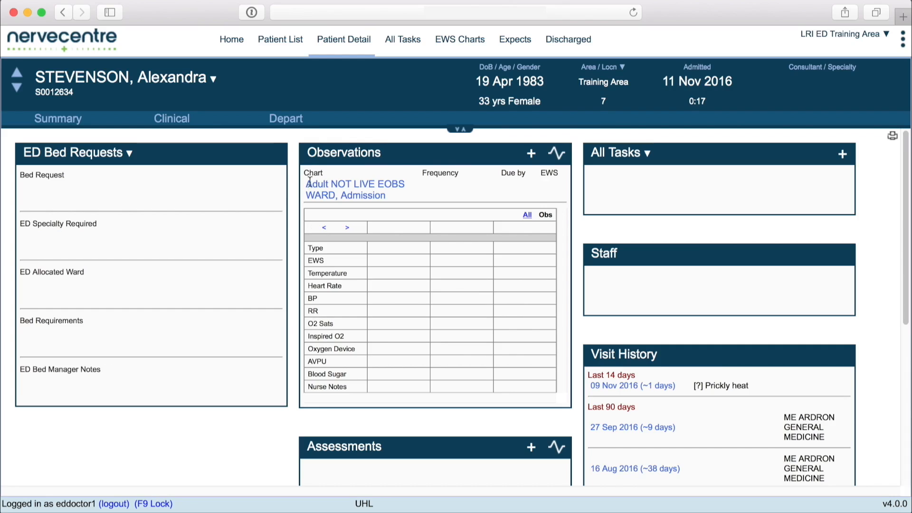
pyautogui.click(285, 121)
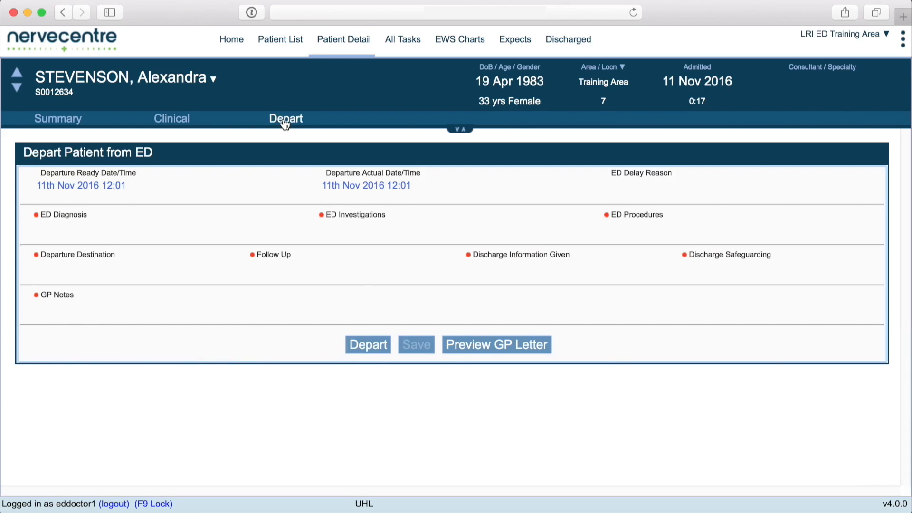
# Record Facial laceration as a Confirmed Diagnosis under ED Diagnosis, finding it with the search text "lacera"
pyautogui.click(72, 223)
pyautogui.write('lacera')
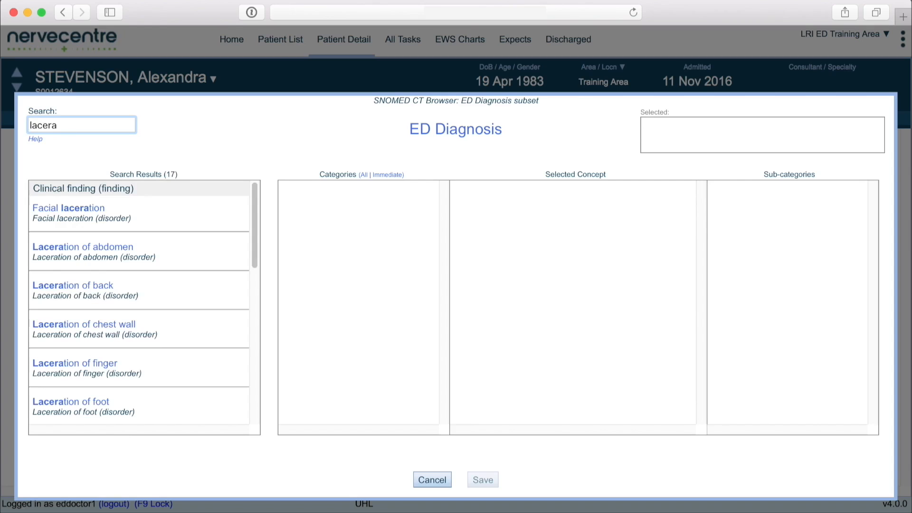
pyautogui.click(73, 213)
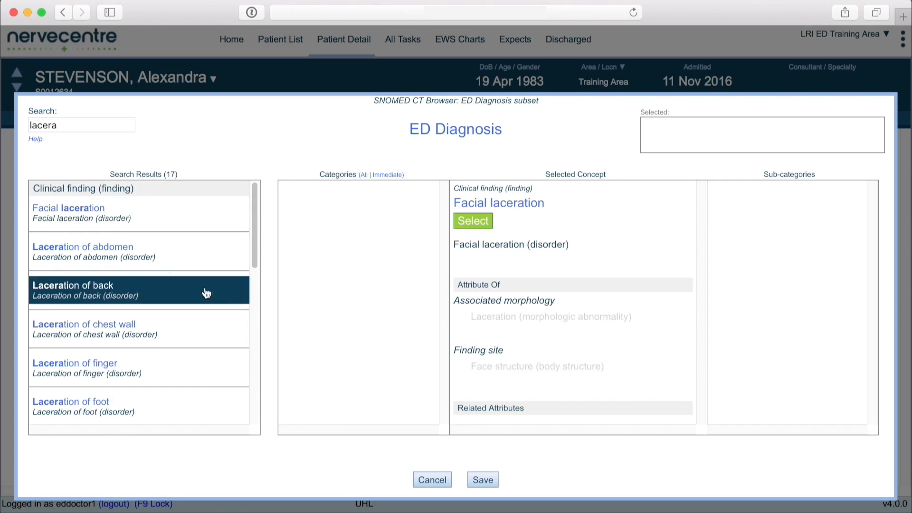
pyautogui.click(471, 220)
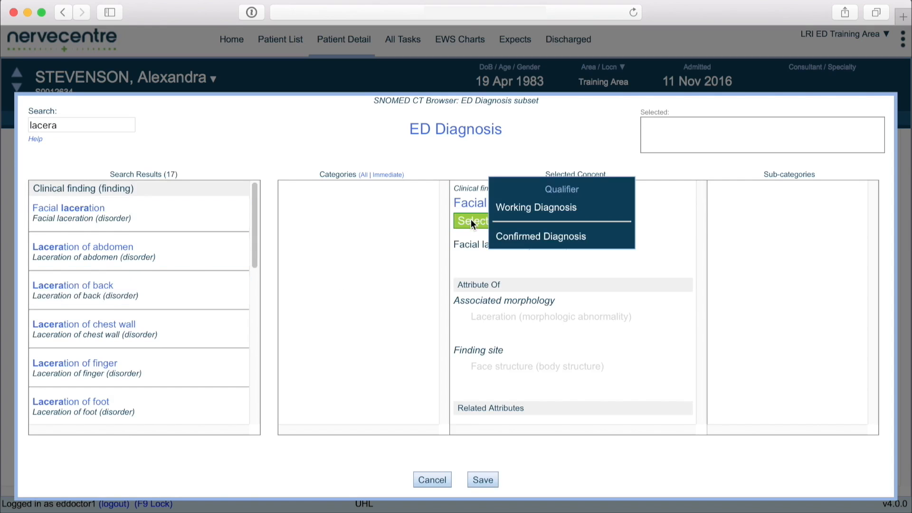
pyautogui.click(520, 238)
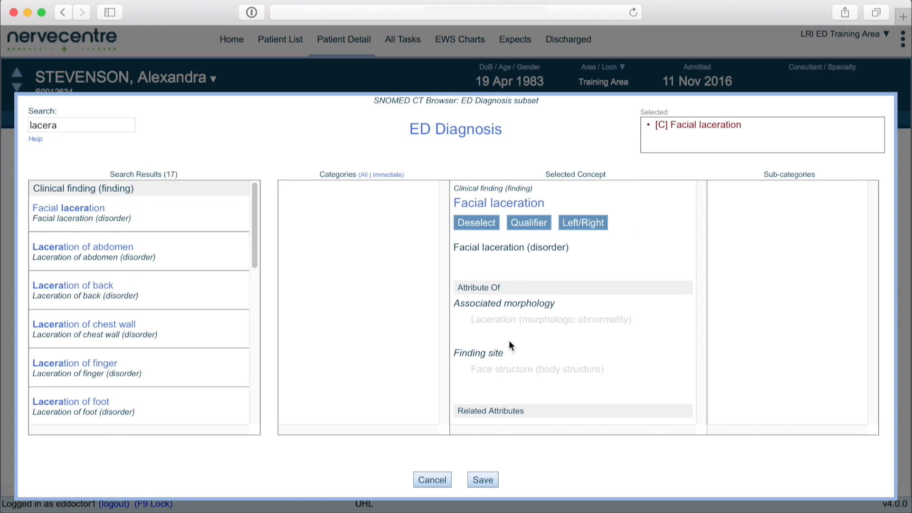
pyautogui.click(483, 481)
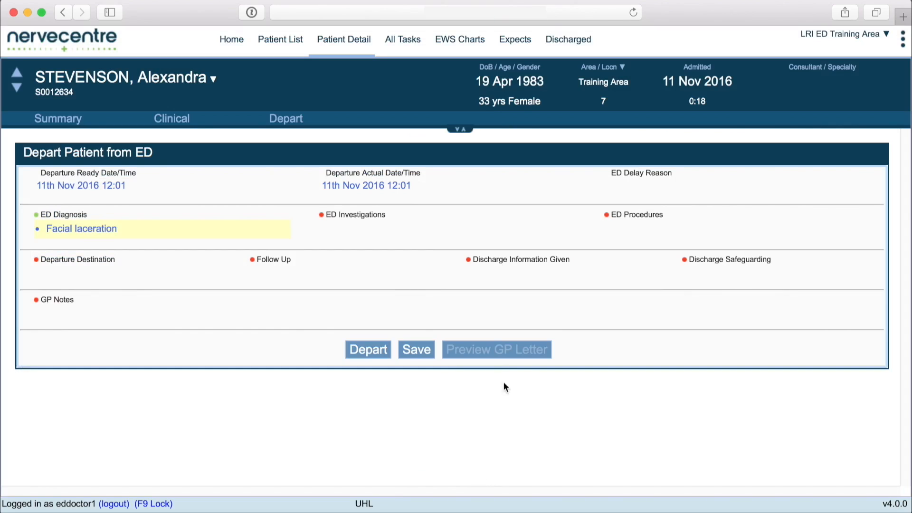
# Set ED Investigations to No investigations performed on the departure form
pyautogui.click(365, 228)
pyautogui.click(365, 295)
pyautogui.click(416, 355)
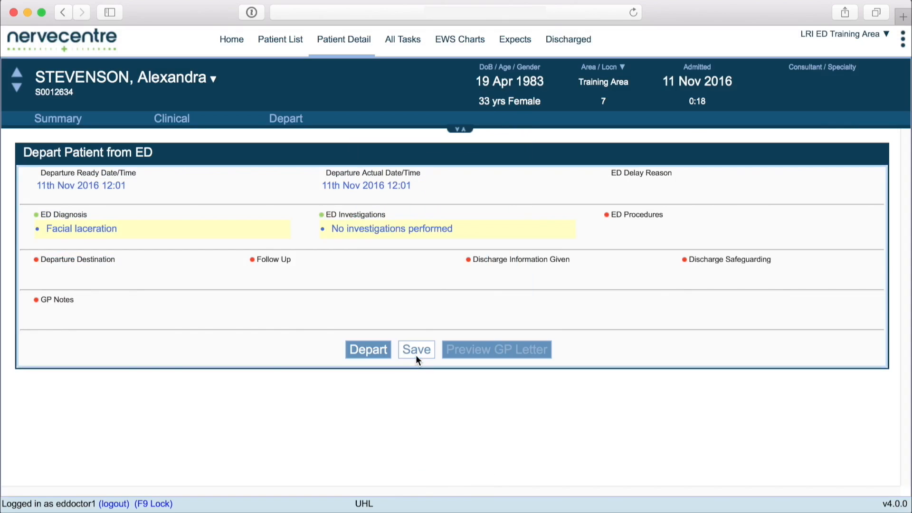
# Record Wound Closure Steristrips and Minor wound dressing from Cuts & Wounds as the ED Procedures
pyautogui.click(648, 227)
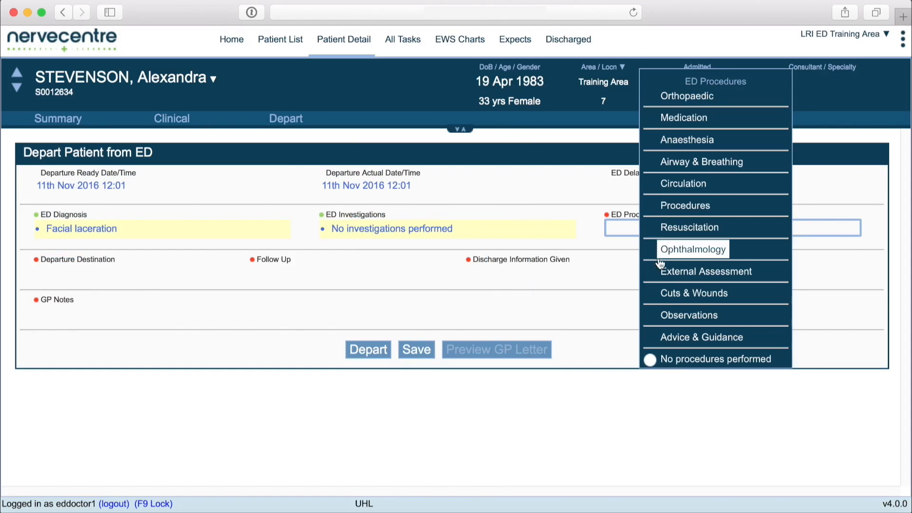
pyautogui.click(669, 294)
pyautogui.click(699, 274)
pyautogui.click(700, 339)
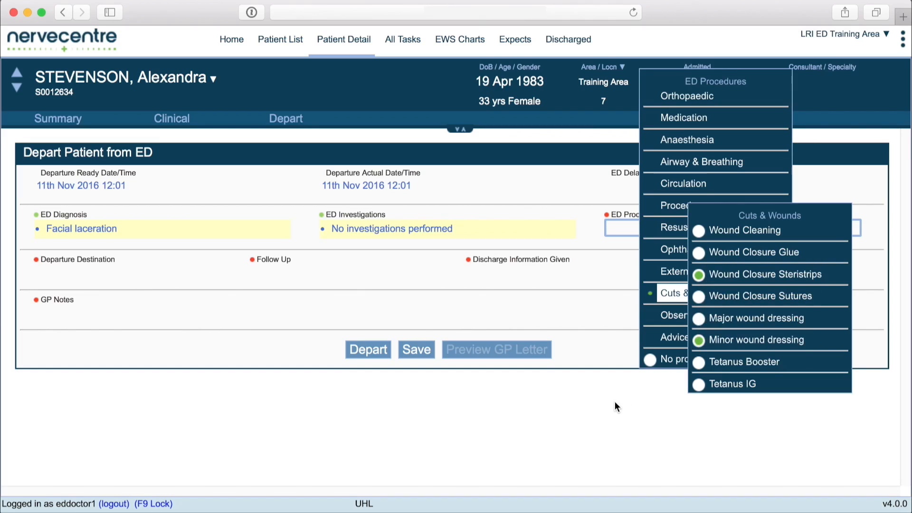
pyautogui.click(141, 264)
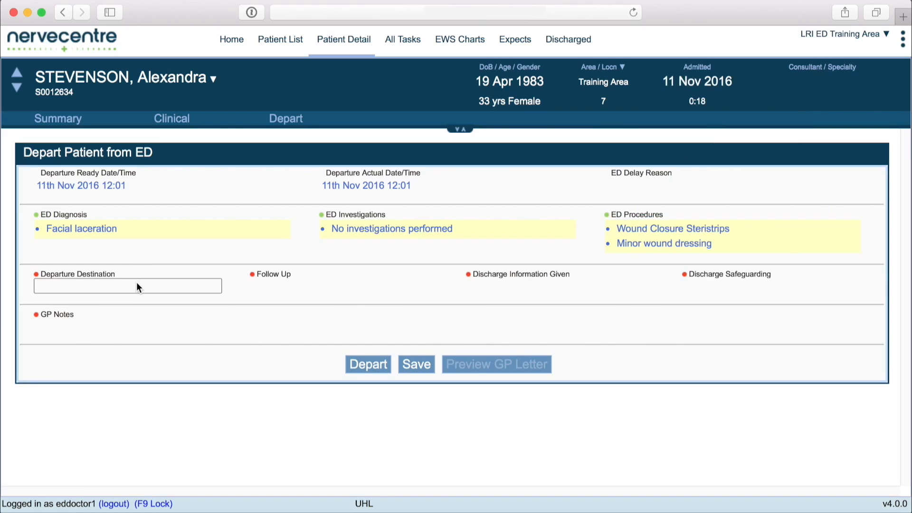
# Set the Departure Destination to Discharge home and Follow Up to No referral
pyautogui.click(137, 285)
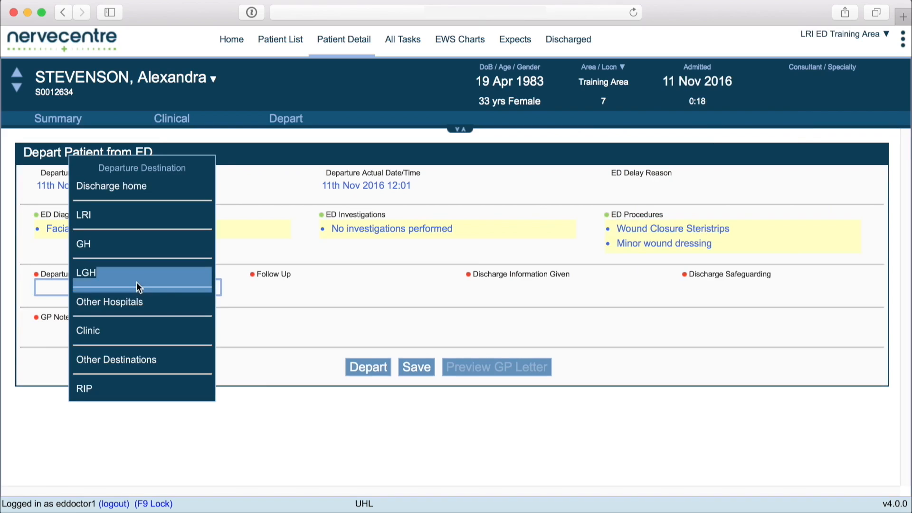
pyautogui.click(127, 192)
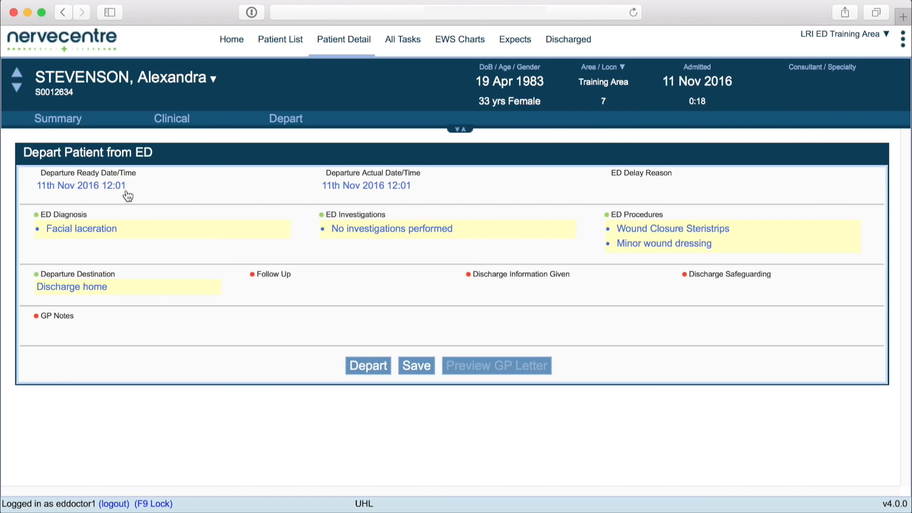
pyautogui.click(293, 286)
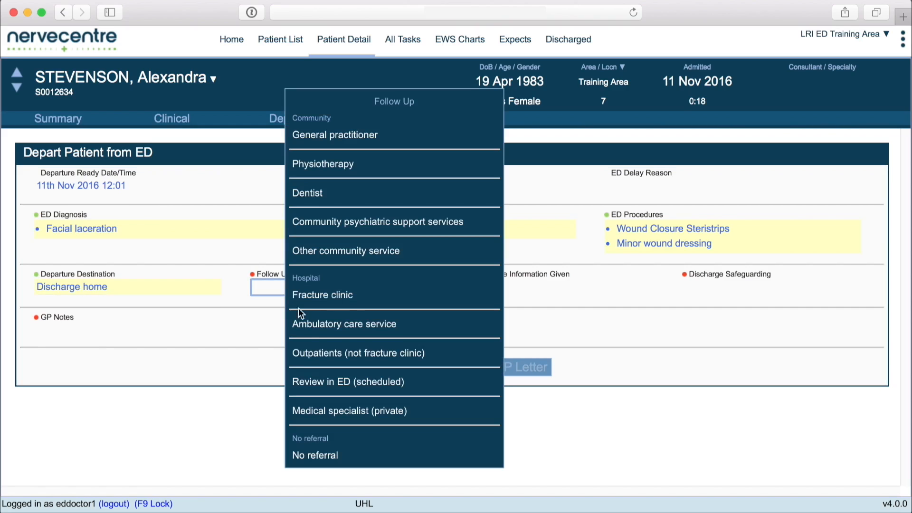
pyautogui.click(315, 456)
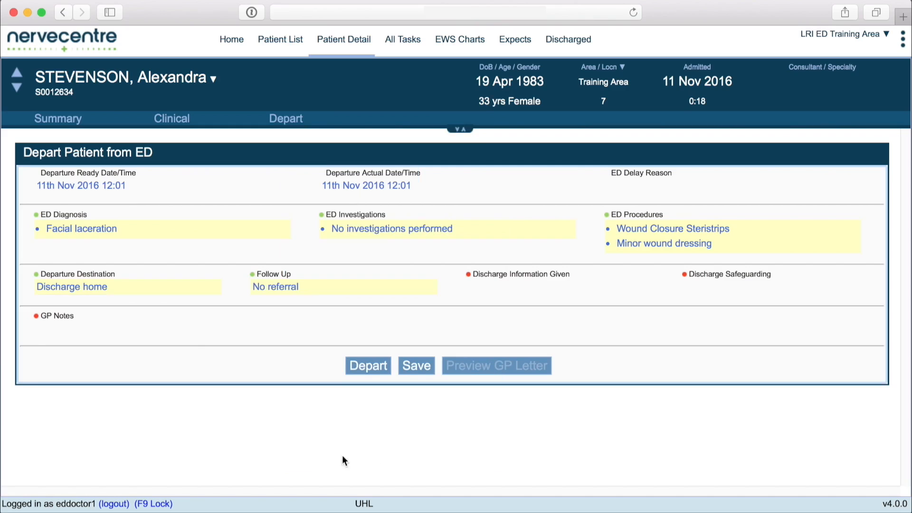
# Set Discharge Information Given to Verbal and Discharge Safeguarding to No safeguarding concern
pyautogui.click(502, 285)
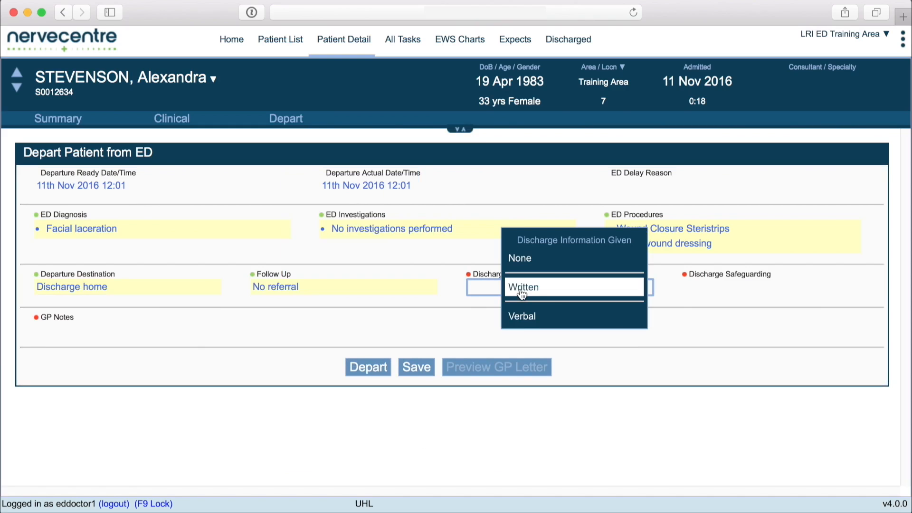
pyautogui.click(520, 315)
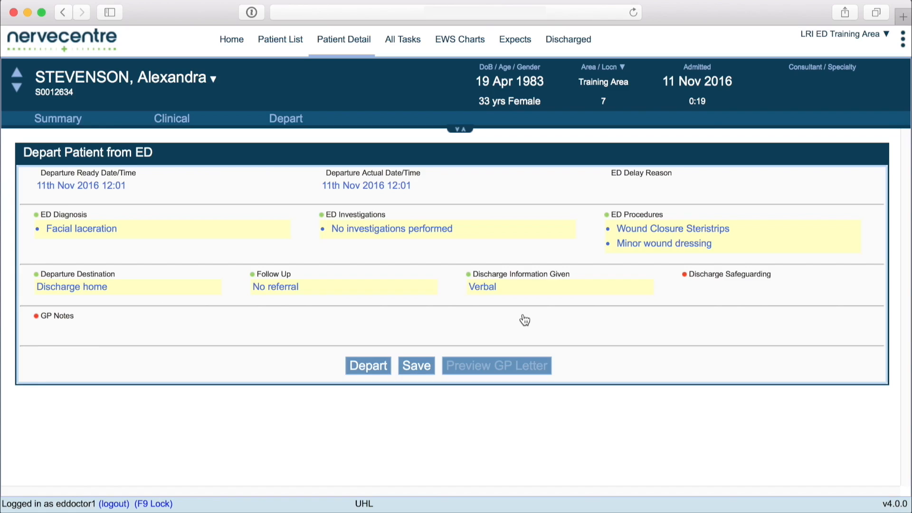
pyautogui.click(733, 287)
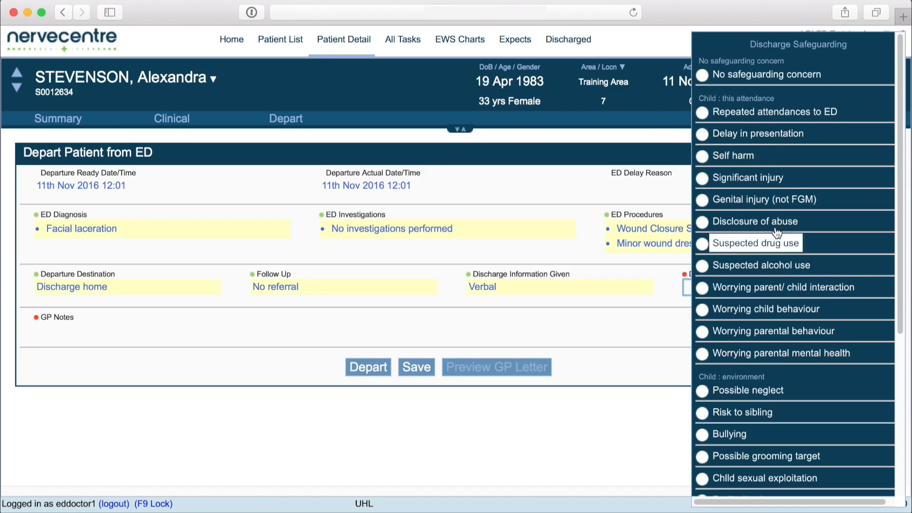
pyautogui.click(703, 76)
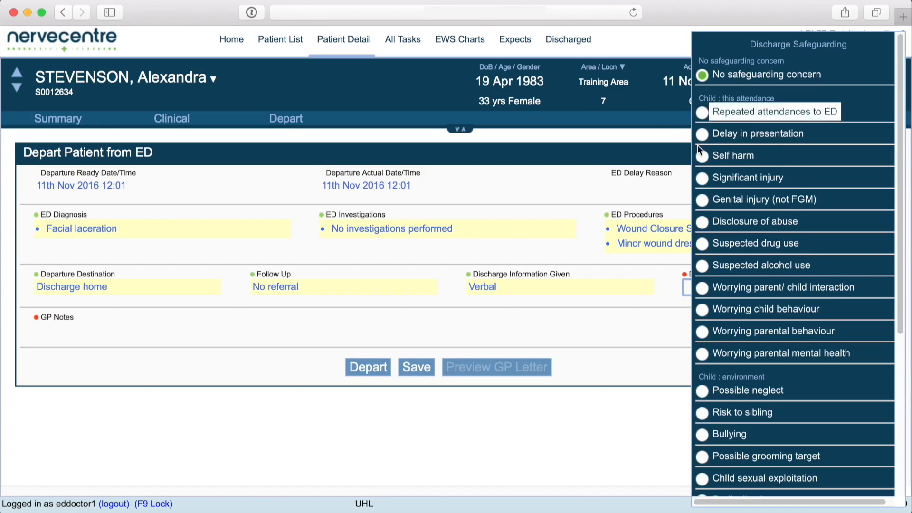
pyautogui.click(588, 411)
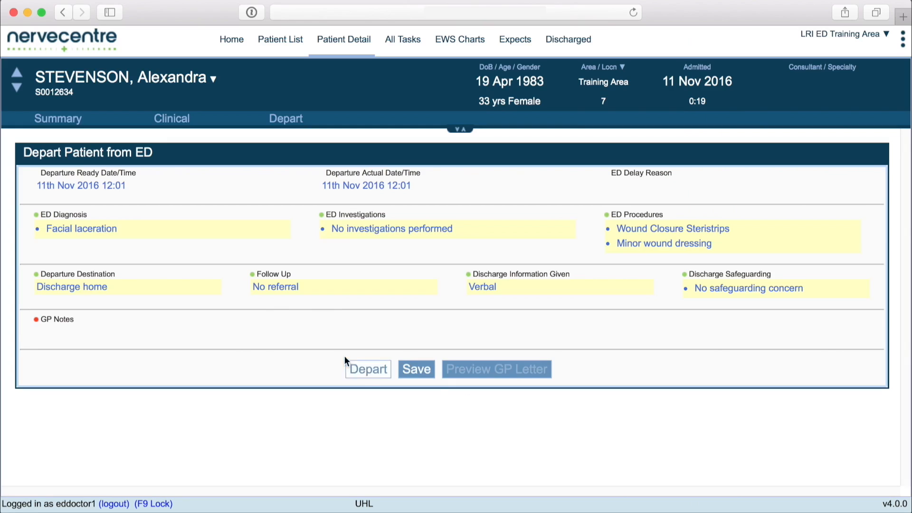
# Enter the GP Notes "accidental fall - no concerns with mechanism. BP normal." and save the departure form
pyautogui.click(242, 331)
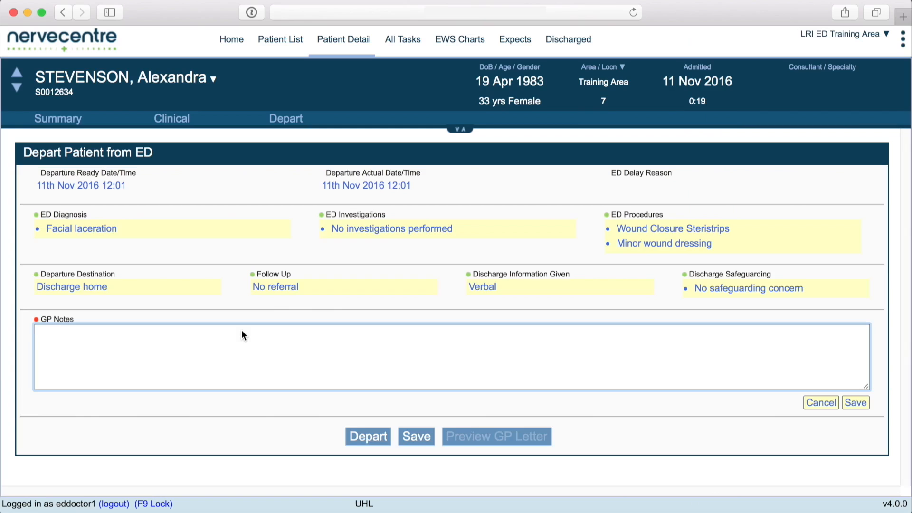
pyautogui.write('ac')
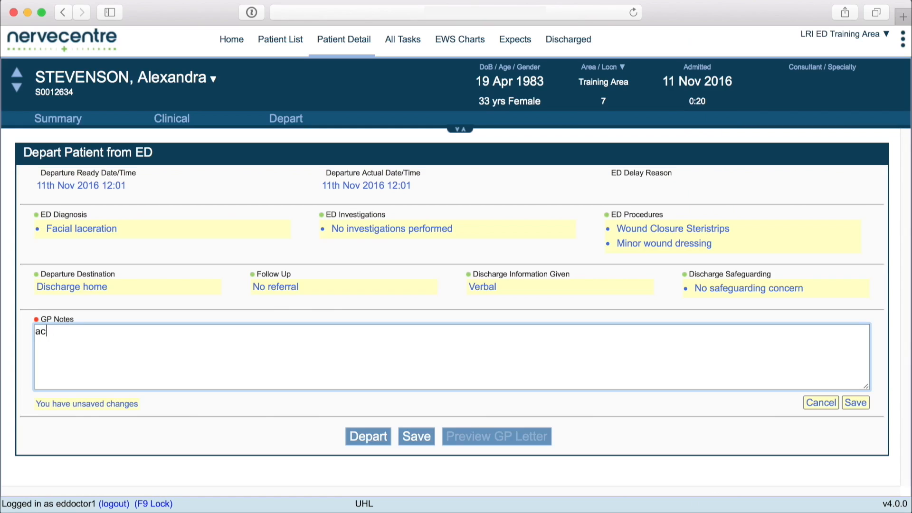
pyautogui.write('cidental fall - no concerns ')
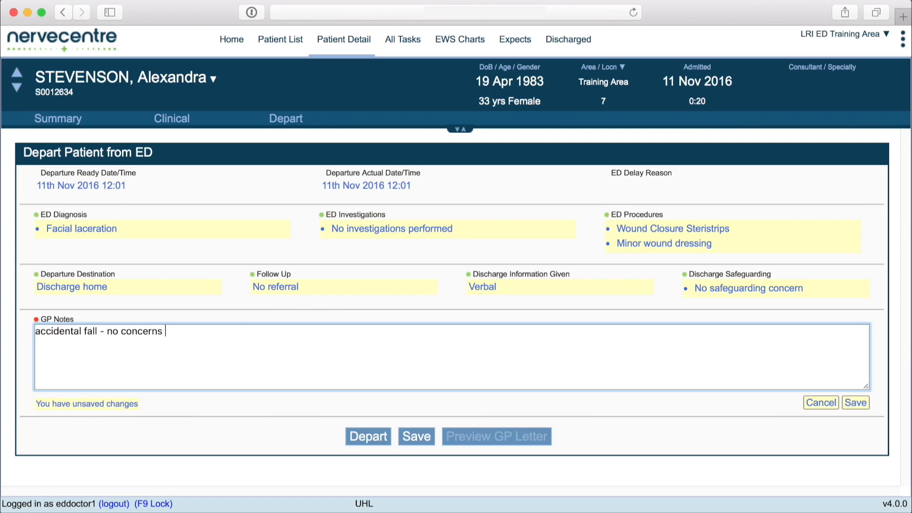
pyautogui.write('with mechanism. BP normal.')
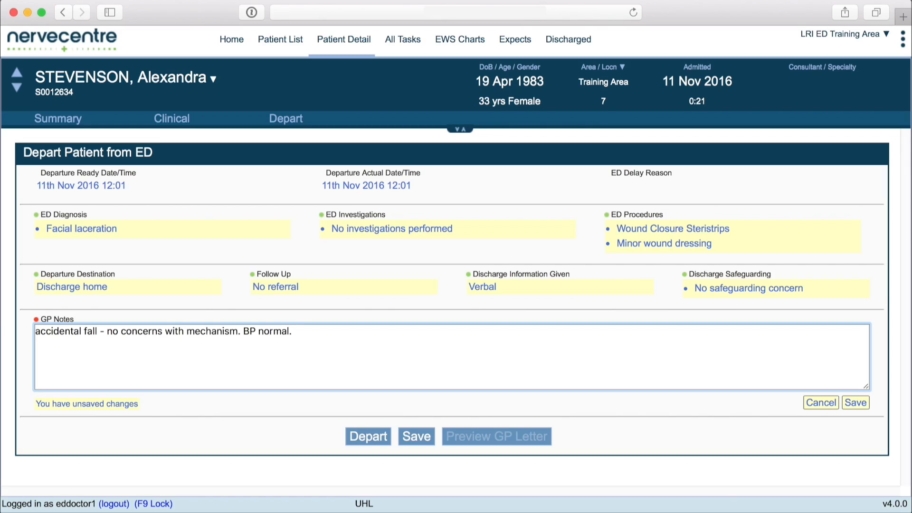
pyautogui.click(856, 403)
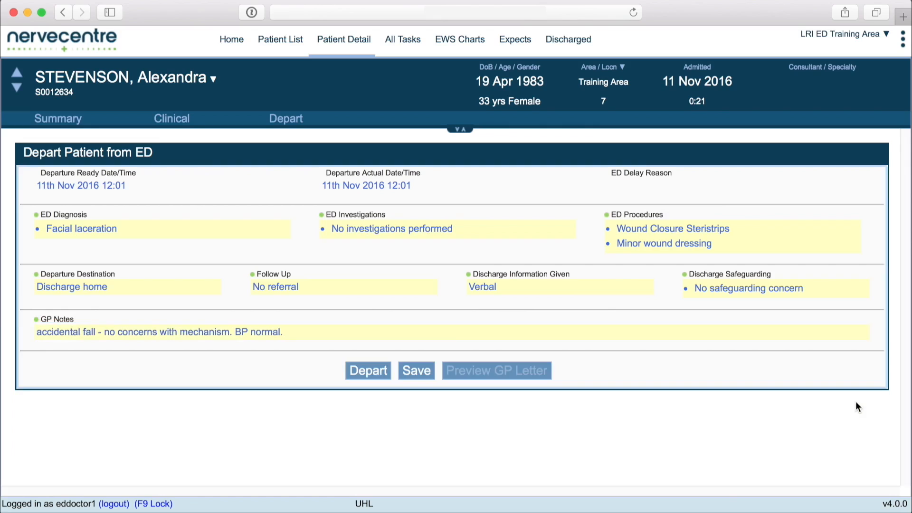
pyautogui.click(422, 378)
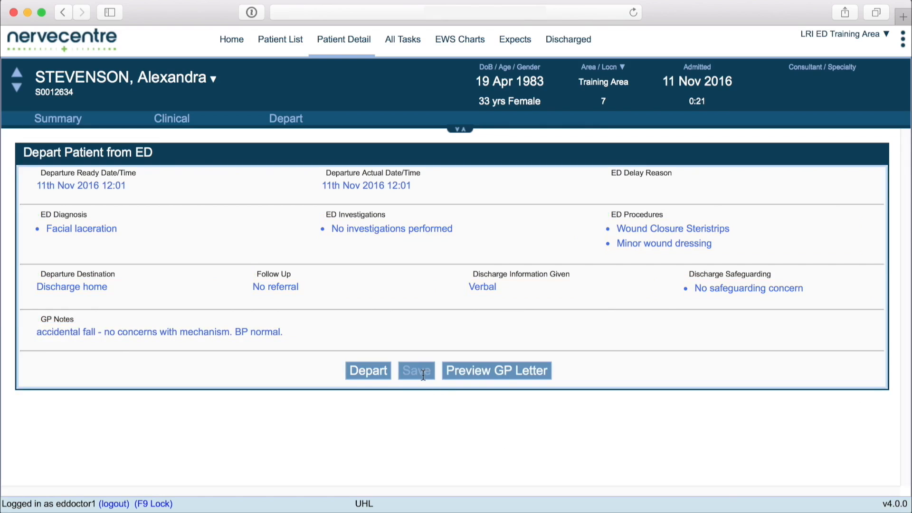
# Preview the GP letter for the departing patient and close it again
pyautogui.click(492, 372)
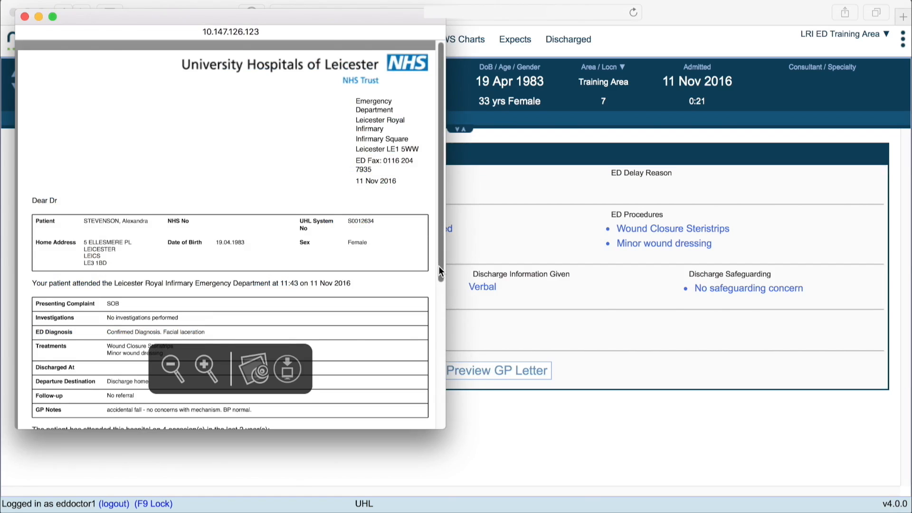
pyautogui.moveTo(440, 259); pyautogui.dragTo(435, 218)
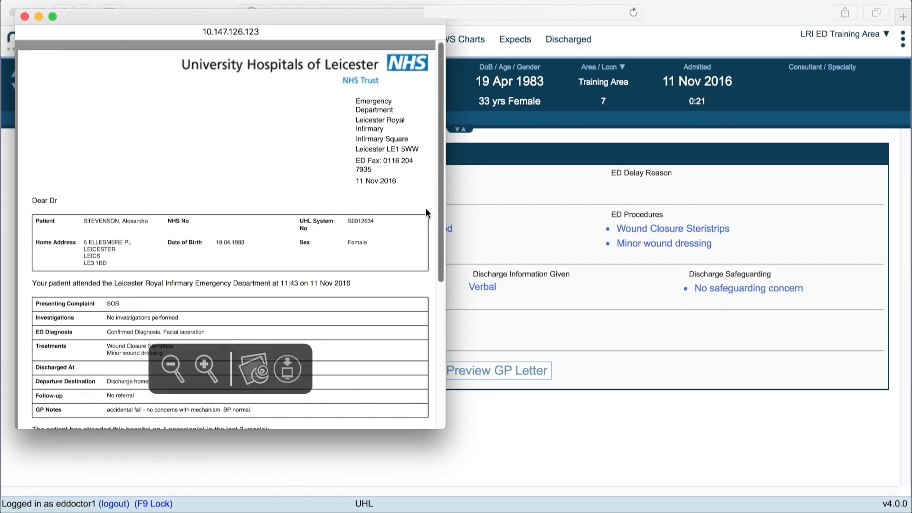
pyautogui.click(24, 17)
# Replace Wound Closure Steristrips with Wound Closure Glue in ED Procedures, save the form and check the updated GP letter
pyautogui.click(639, 224)
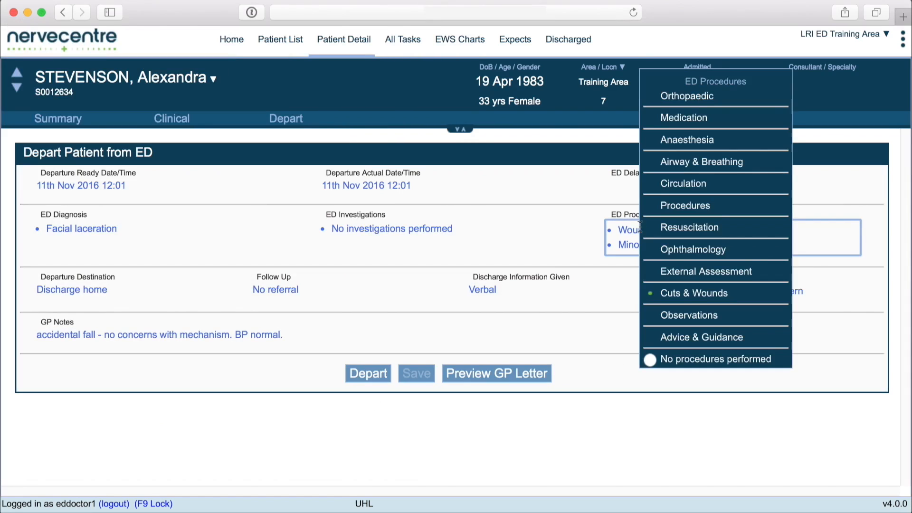
pyautogui.click(670, 296)
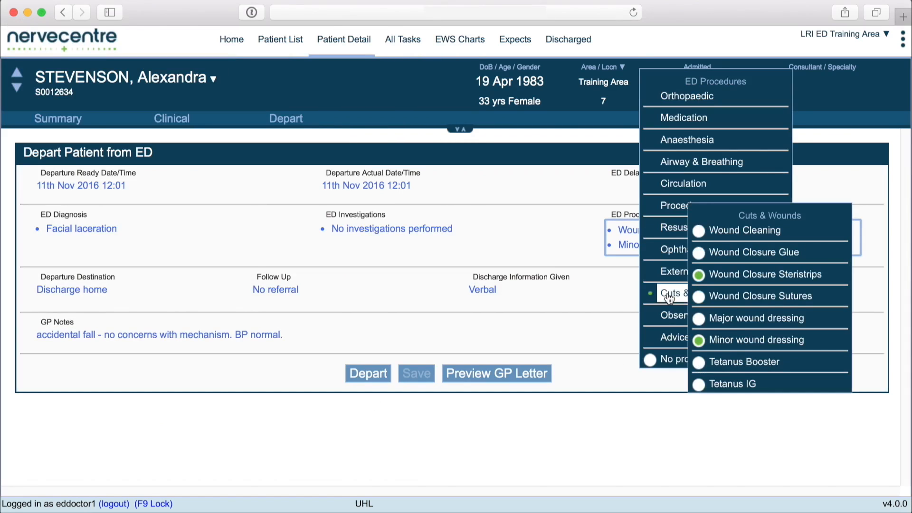
pyautogui.click(700, 254)
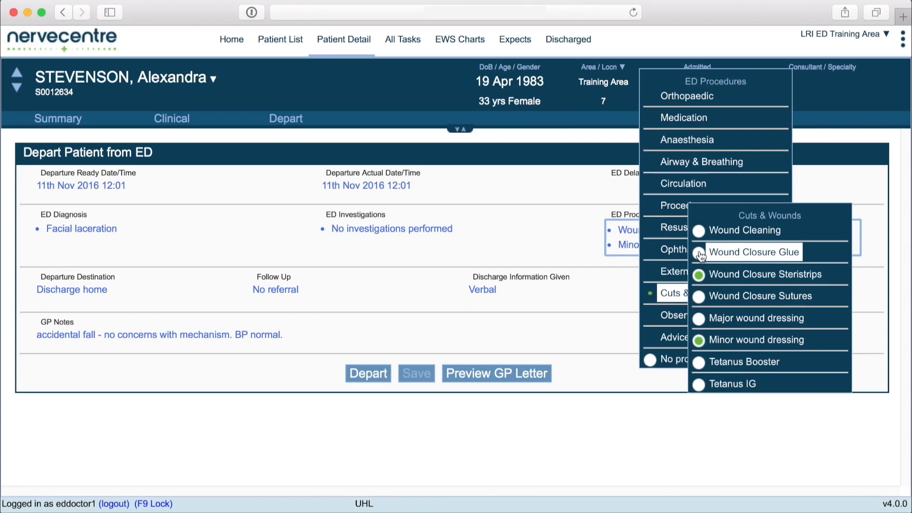
pyautogui.click(700, 275)
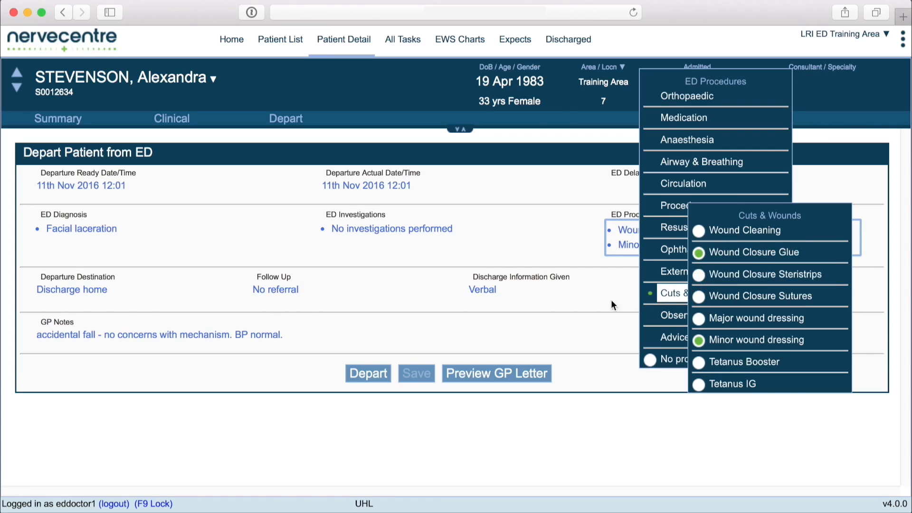
pyautogui.click(592, 300)
pyautogui.click(592, 299)
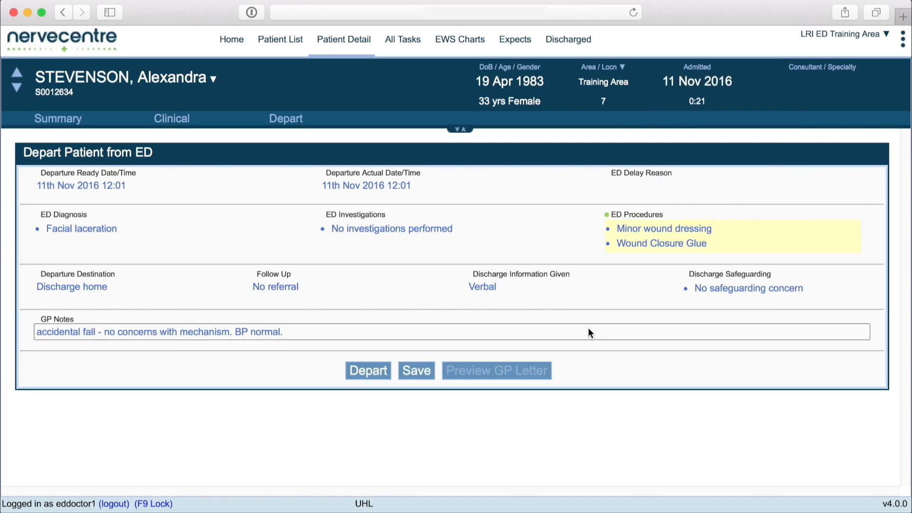
pyautogui.click(417, 371)
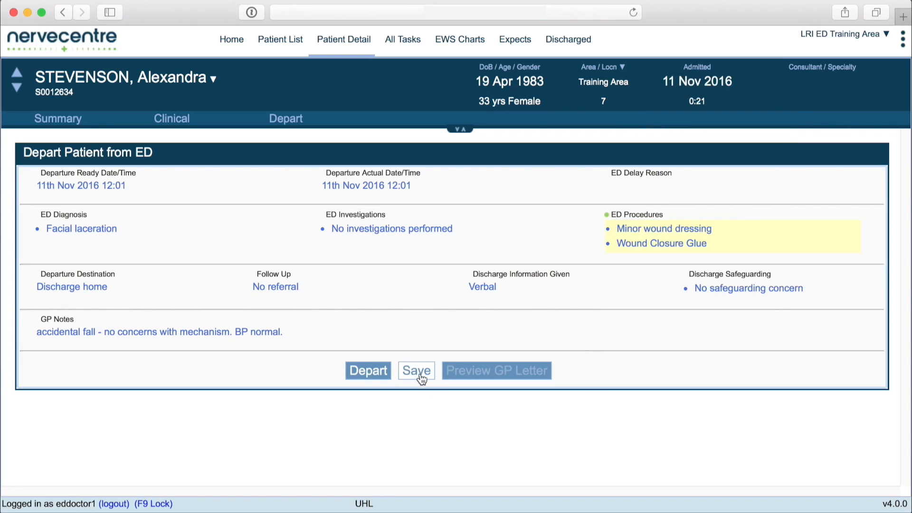
pyautogui.click(475, 371)
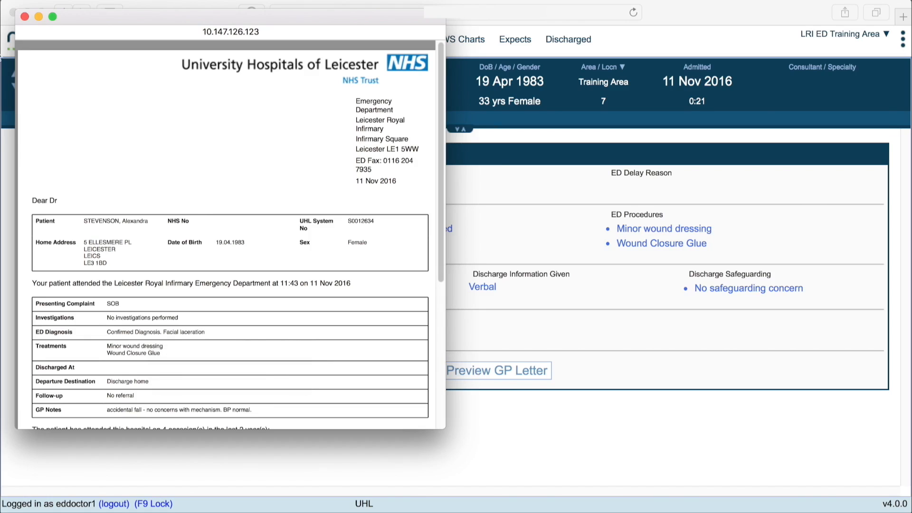
pyautogui.click(25, 18)
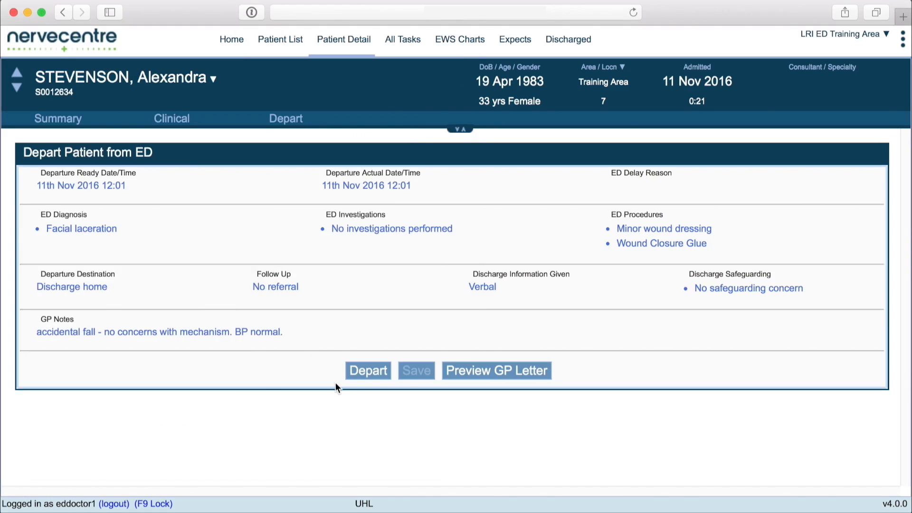
# Depart the patient from ED and return to the patient list
pyautogui.click(363, 380)
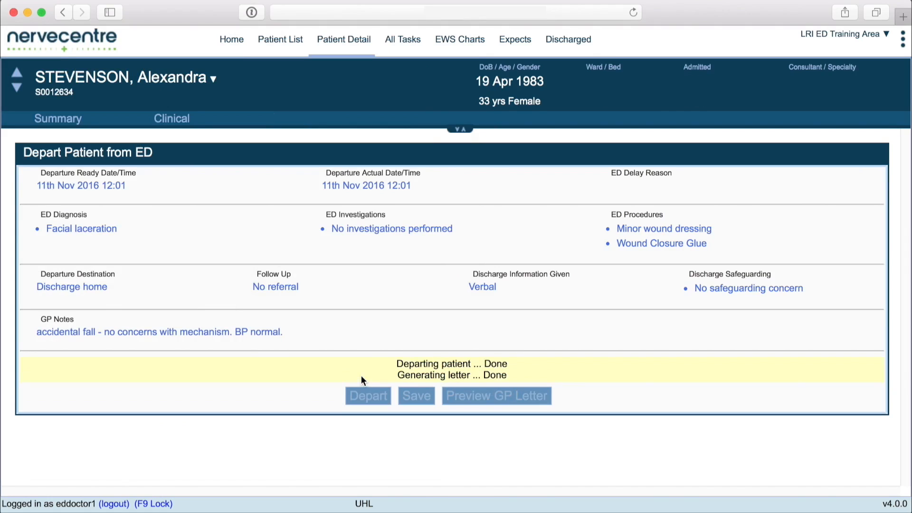
pyautogui.click(285, 39)
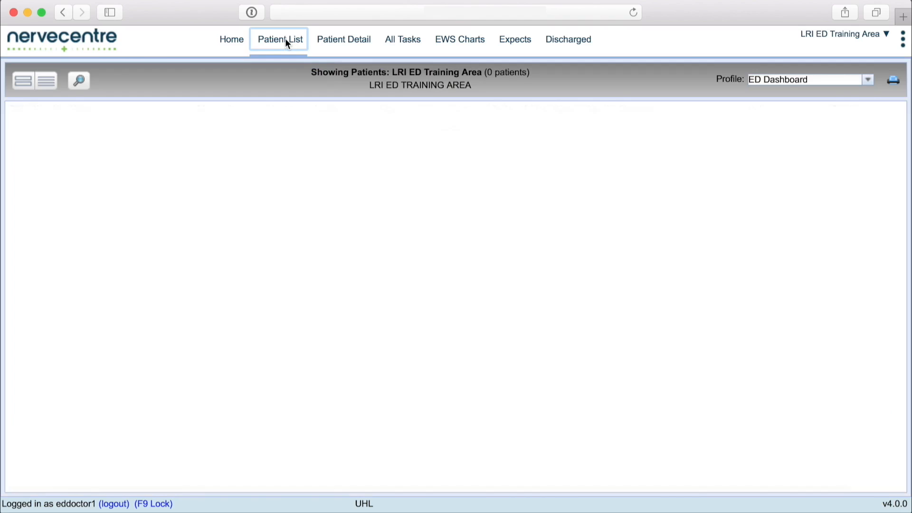